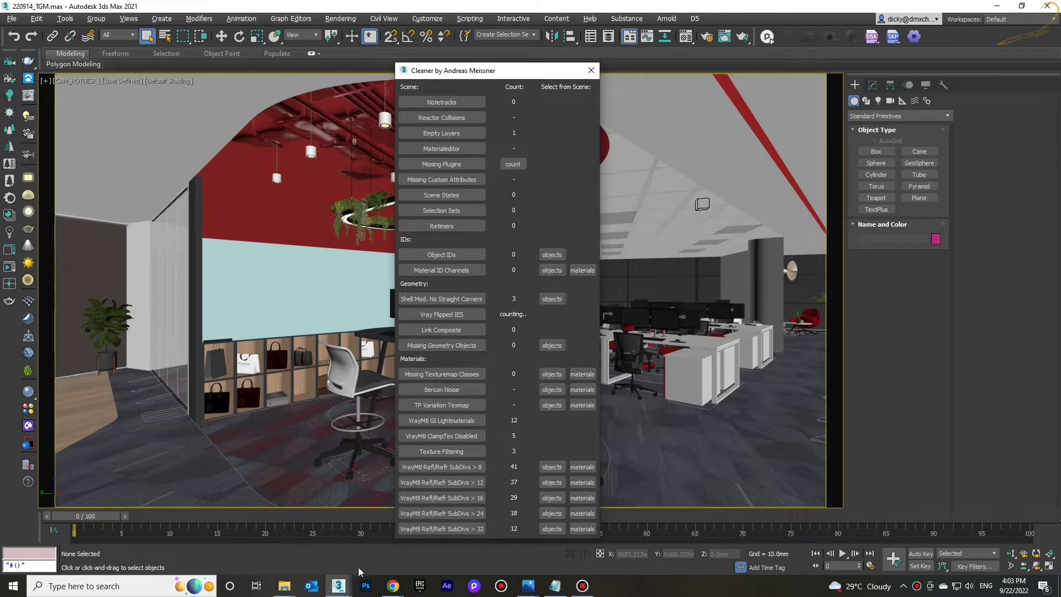
Step: Switch to Chrome and read through the ArchViz Myanmar group post that describes the Cleaner 8 script
{"action": "mouse_move", "coordinate": [391, 589]}
{"action": "left_click", "coordinate": [495, 547]}
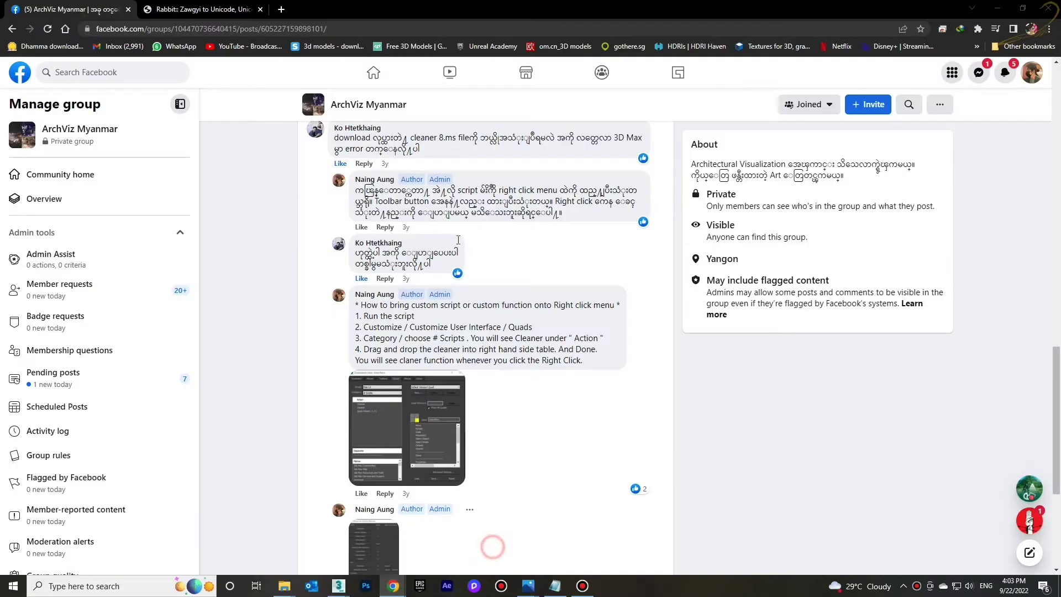
{"action": "scroll", "coordinate": [403, 226], "scroll_direction": "up", "scroll_amount": 15}
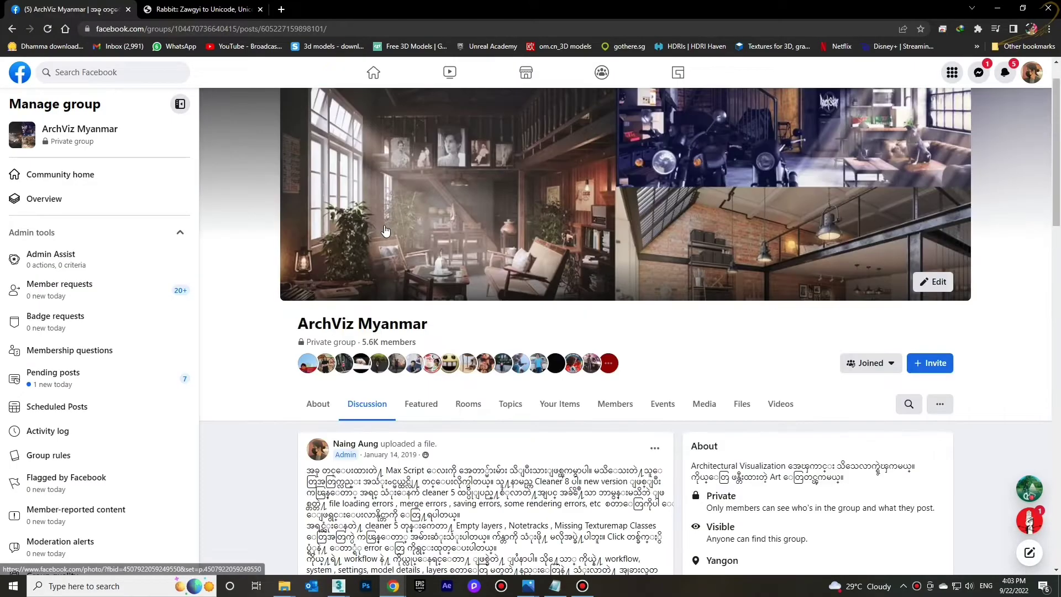
{"action": "scroll", "coordinate": [403, 226], "scroll_direction": "down", "scroll_amount": 5}
{"action": "scroll", "coordinate": [403, 226], "scroll_direction": "down", "scroll_amount": 1}
{"action": "scroll", "coordinate": [436, 224], "scroll_direction": "up", "scroll_amount": 6}
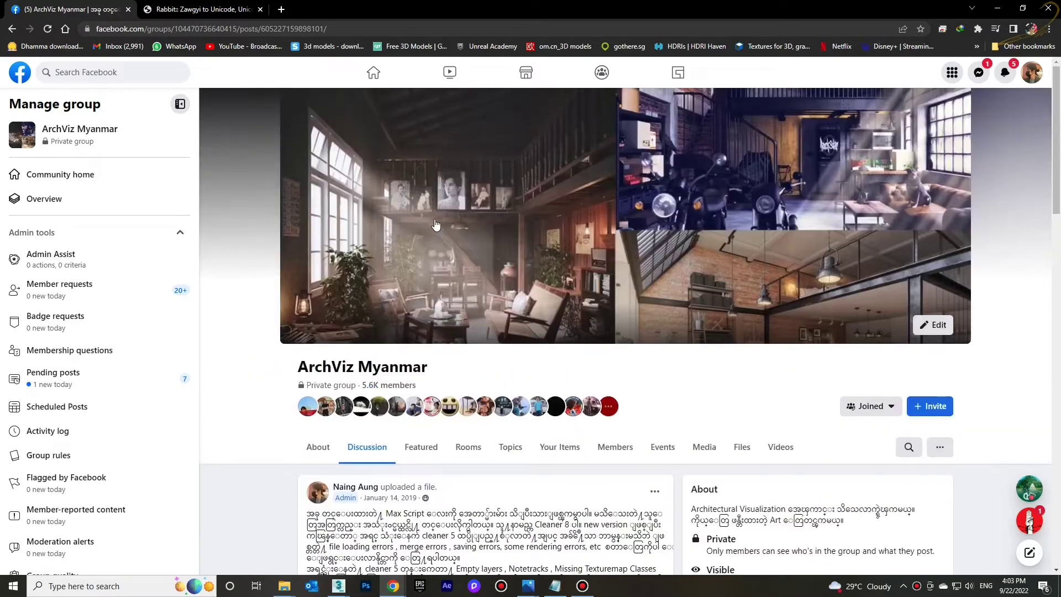
{"action": "scroll", "coordinate": [393, 260], "scroll_direction": "down", "scroll_amount": 7}
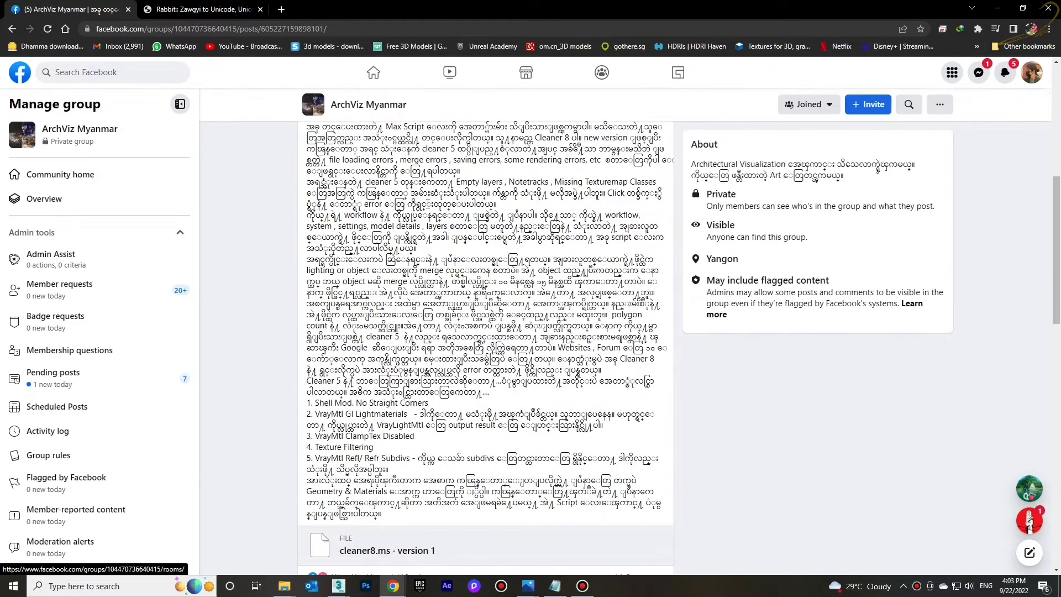
{"action": "scroll", "coordinate": [1029, 521], "scroll_direction": "up", "scroll_amount": 1}
{"action": "left_click_drag", "start_coordinate": [306, 186], "coordinate": [445, 304]}
{"action": "scroll", "coordinate": [442, 296], "scroll_direction": "down", "scroll_amount": 4}
{"action": "left_click", "coordinate": [435, 288]}
{"action": "scroll", "coordinate": [435, 288], "scroll_direction": "up", "scroll_amount": 3}
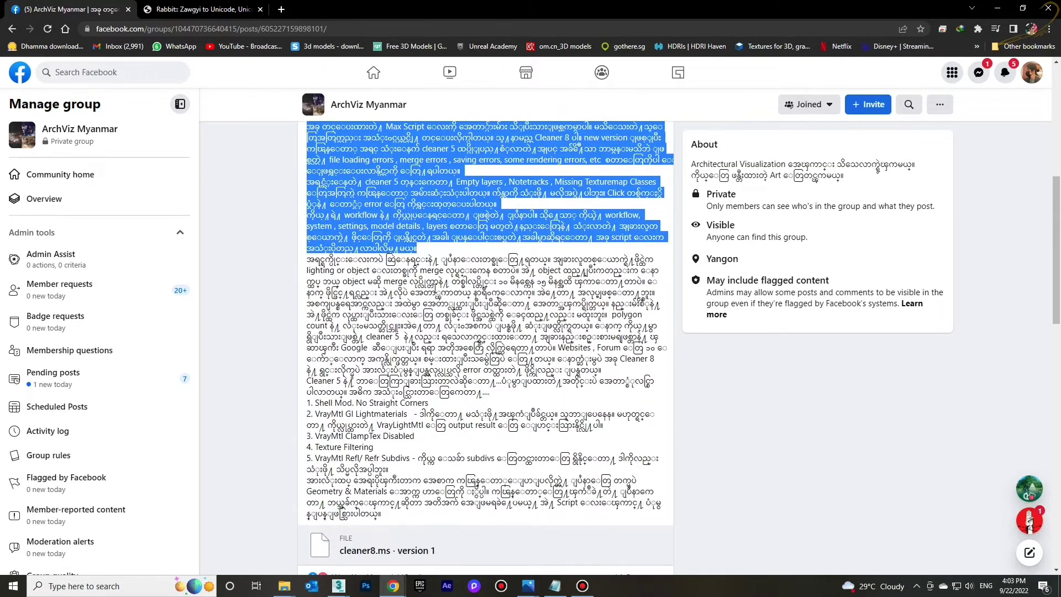
{"action": "left_click", "coordinate": [448, 307]}
Step: Read the Unicode version of the Cleaner 8 post in the Rabbit converter, including its numbered list of cleaning functions
{"action": "left_click", "coordinate": [222, 9]}
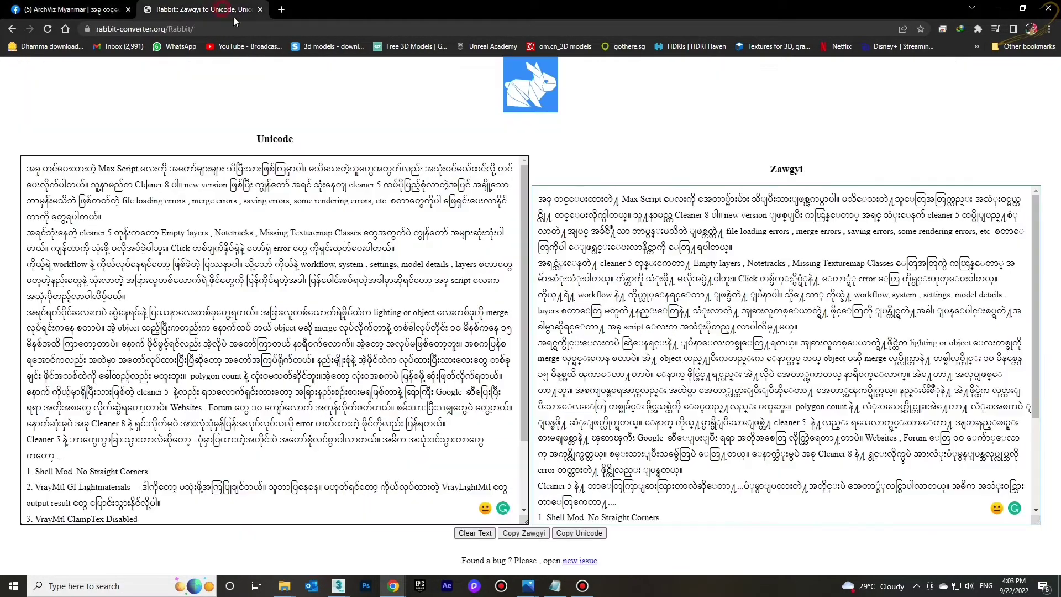
{"action": "left_click_drag", "start_coordinate": [41, 169], "coordinate": [270, 169]}
{"action": "left_click_drag", "start_coordinate": [107, 233], "coordinate": [307, 248]}
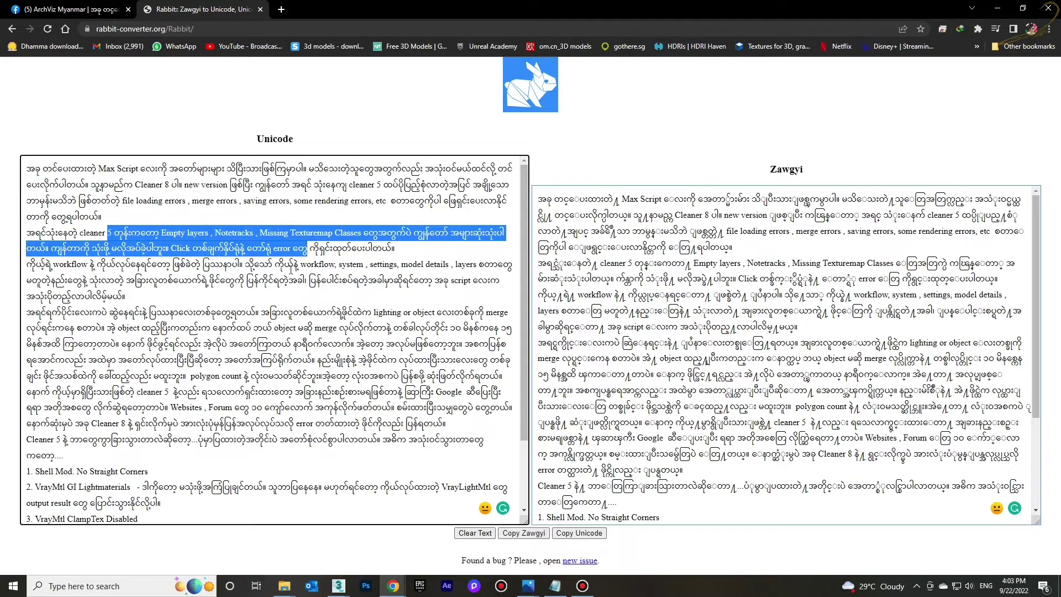
{"action": "scroll", "coordinate": [293, 270], "scroll_direction": "down", "scroll_amount": 1}
{"action": "left_click_drag", "start_coordinate": [523, 209], "coordinate": [523, 249]}
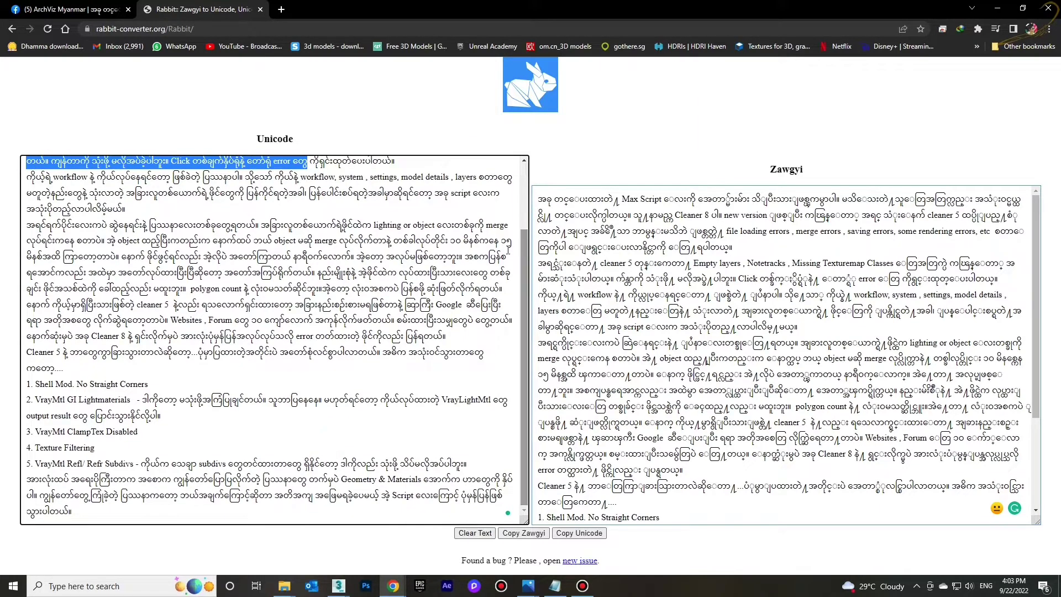
{"action": "left_click", "coordinate": [343, 246]}
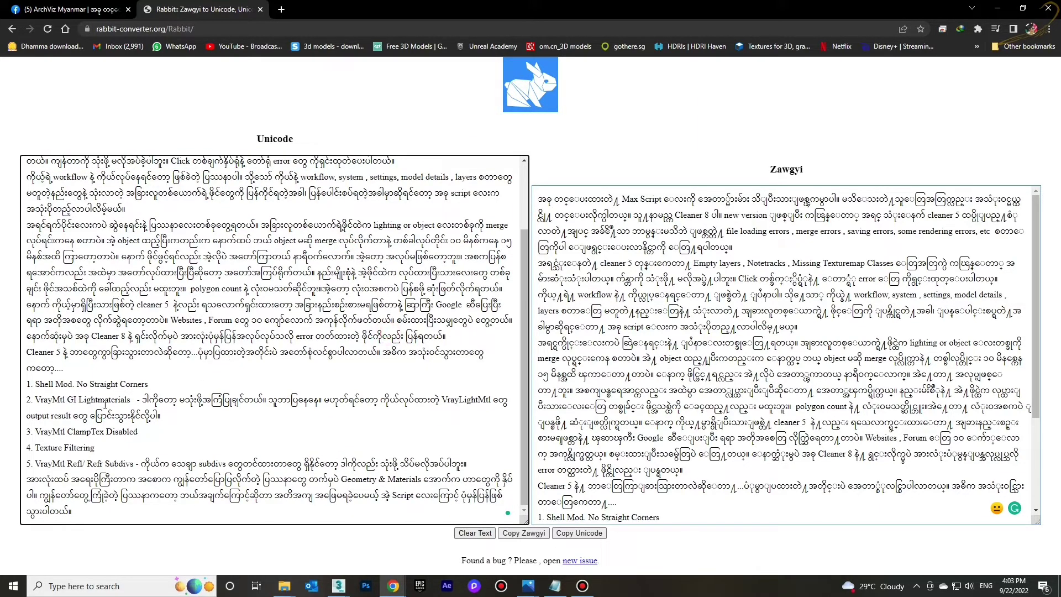
{"action": "left_click_drag", "start_coordinate": [37, 381], "coordinate": [101, 384]}
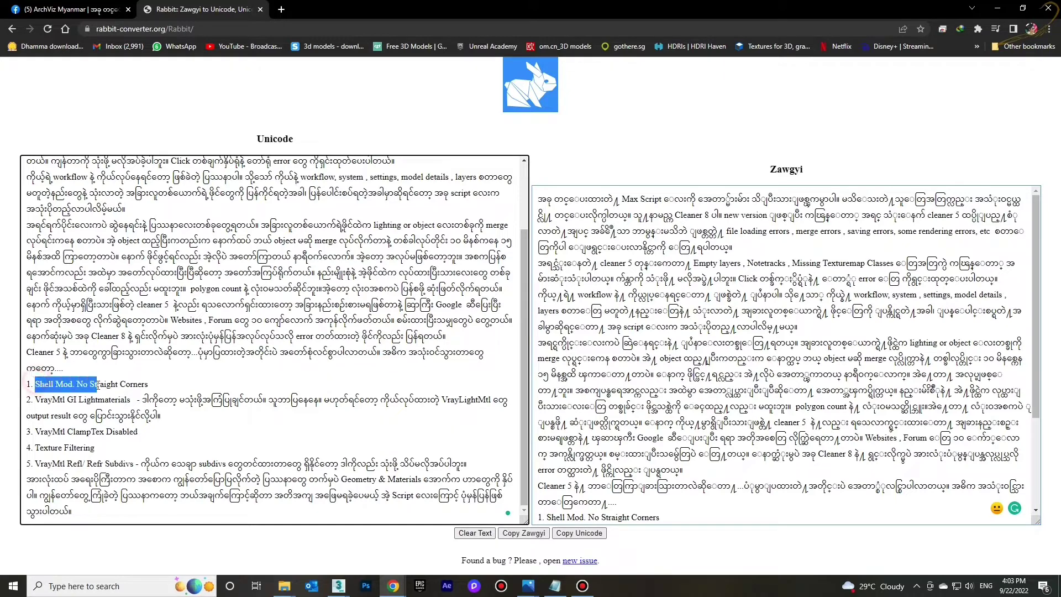
{"action": "left_click", "coordinate": [175, 387]}
{"action": "triple_click", "coordinate": [76, 484]}
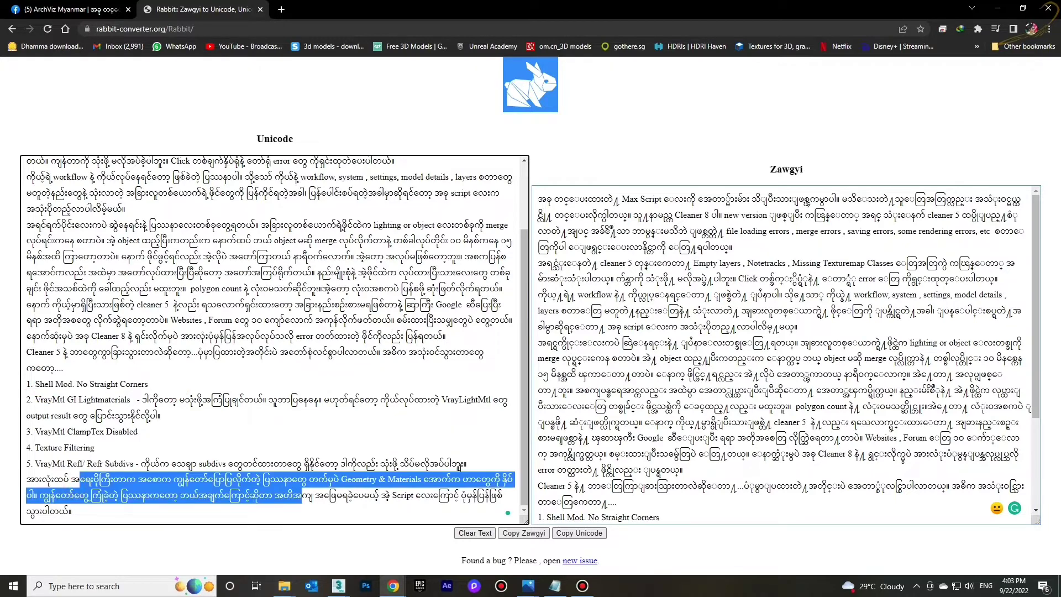
{"action": "left_click", "coordinate": [445, 501]}
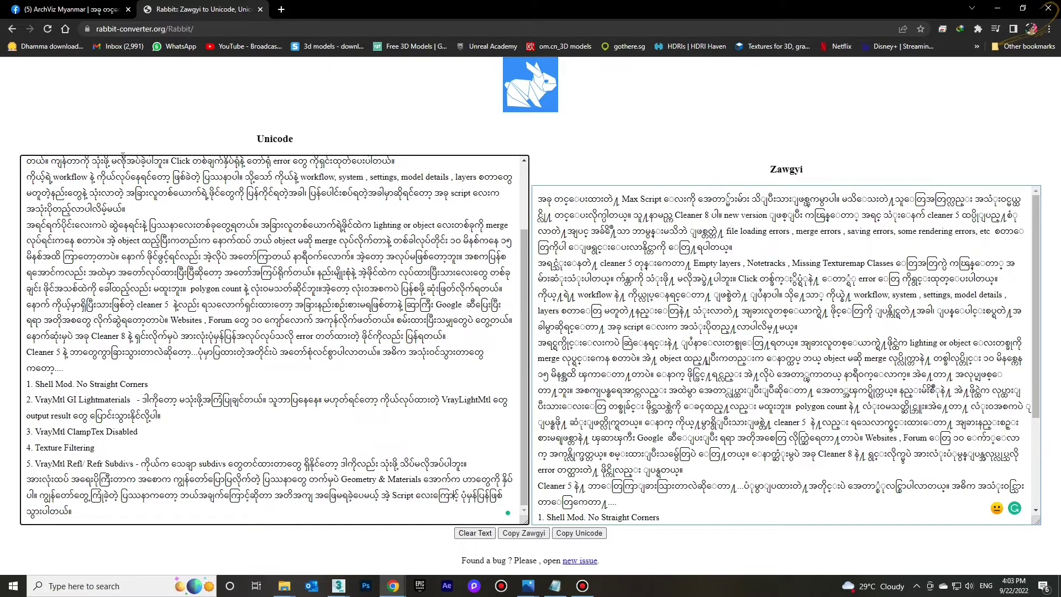
Step: Return to the Facebook post and examine the cleaner8.ms attachment and the comment on adding scripts to the right-click menu
{"action": "left_click", "coordinate": [72, 9]}
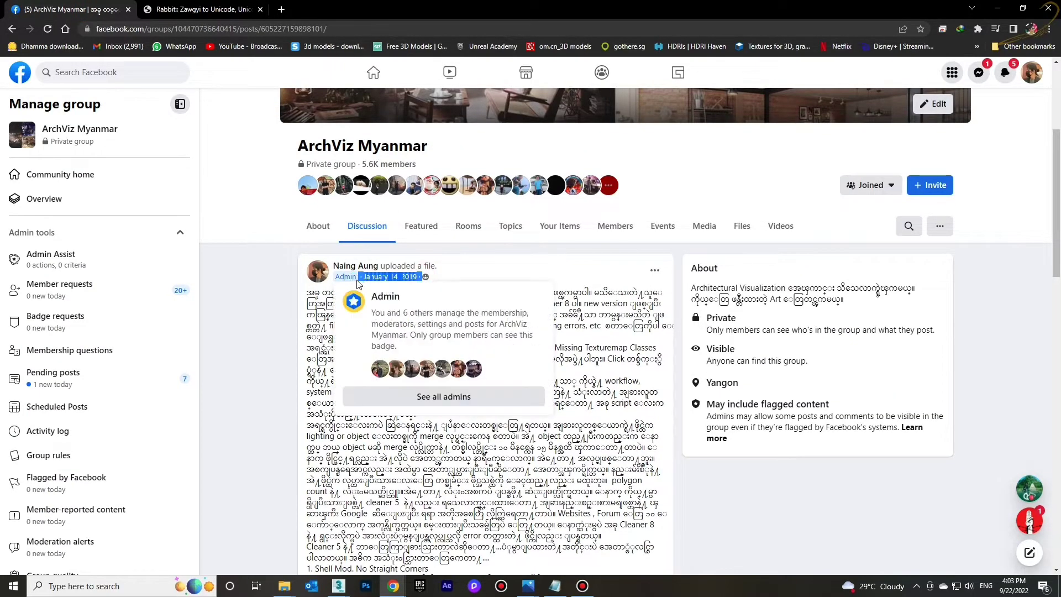
{"action": "left_click", "coordinate": [449, 273]}
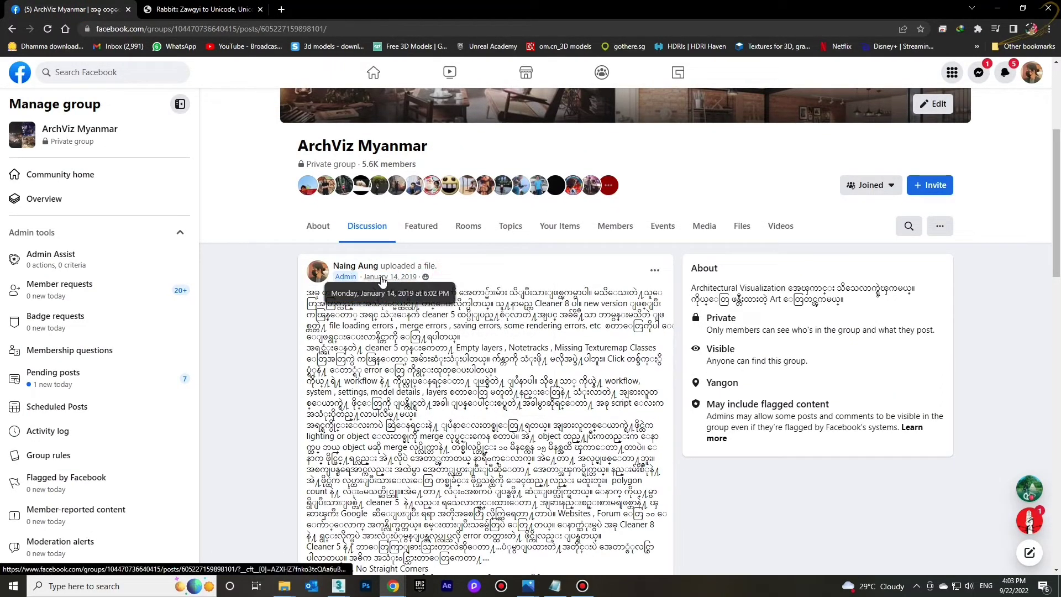
{"action": "scroll", "coordinate": [431, 278], "scroll_direction": "down", "scroll_amount": 6}
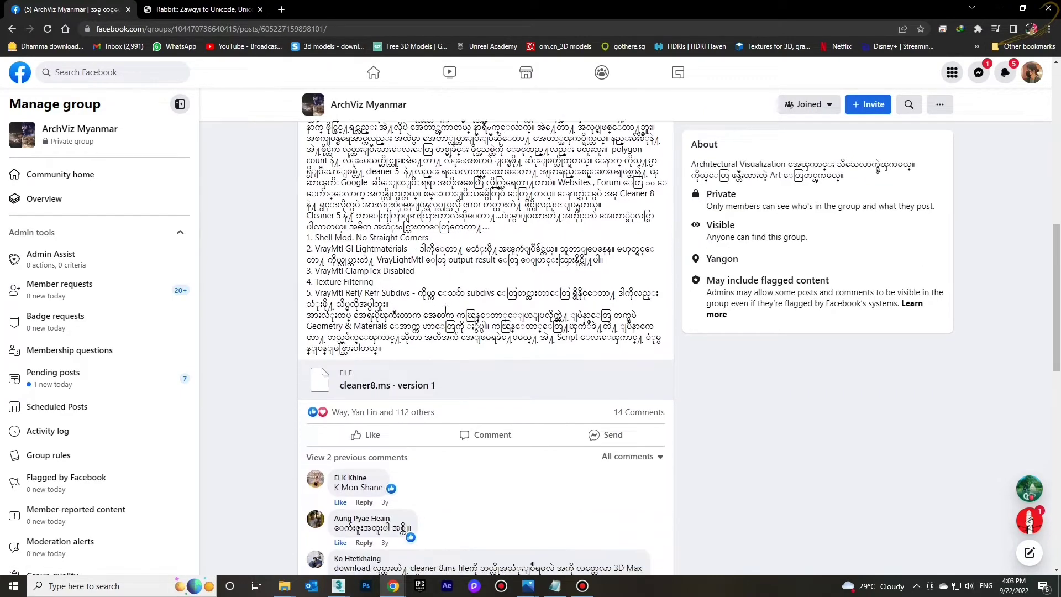
{"action": "scroll", "coordinate": [345, 379], "scroll_direction": "down", "scroll_amount": 5}
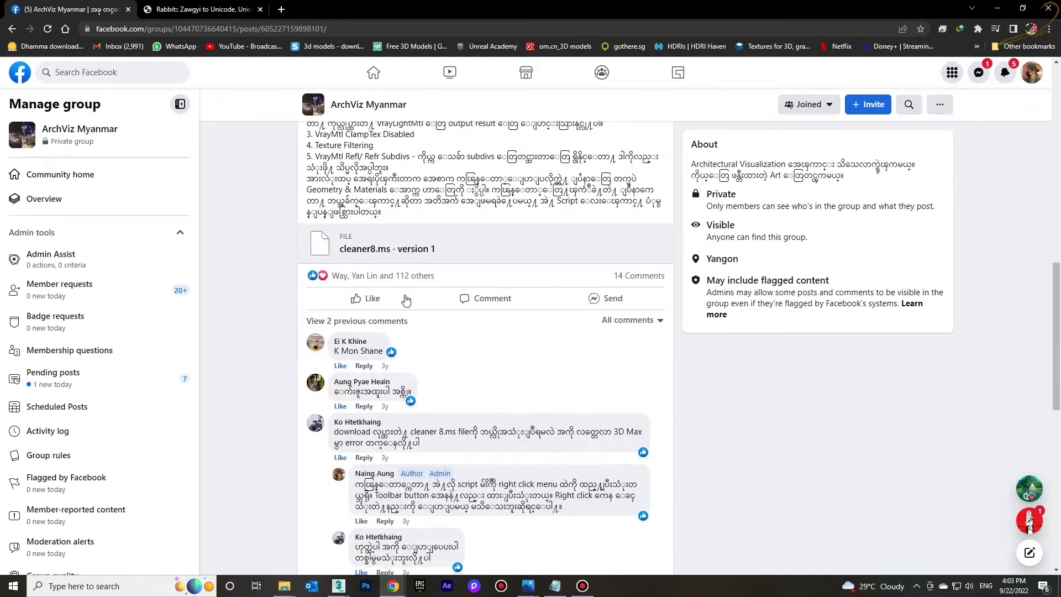
{"action": "scroll", "coordinate": [420, 313], "scroll_direction": "down", "scroll_amount": 2}
{"action": "scroll", "coordinate": [415, 320], "scroll_direction": "down", "scroll_amount": 1}
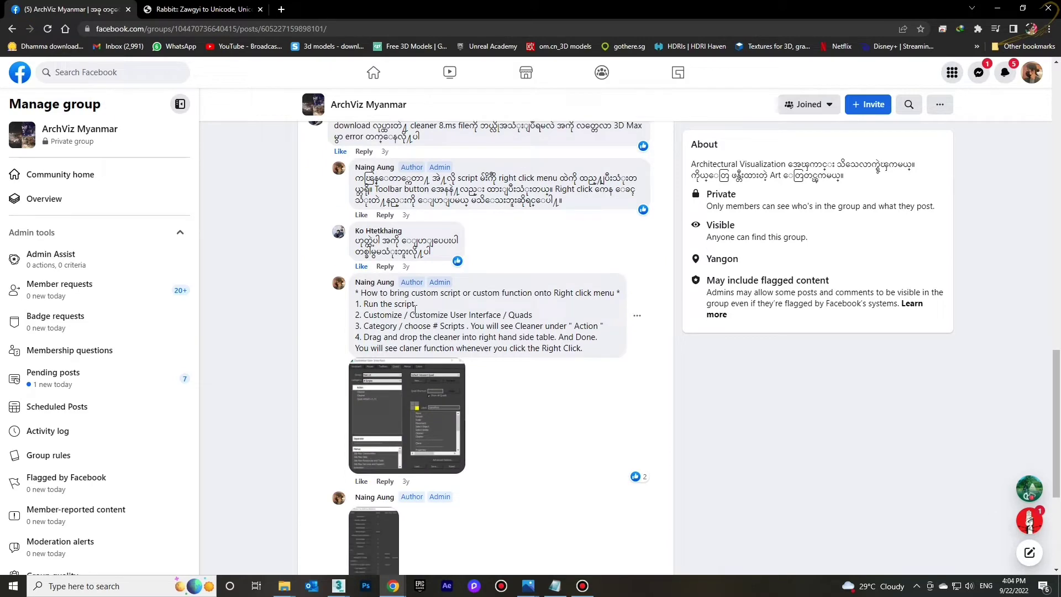
{"action": "scroll", "coordinate": [412, 276], "scroll_direction": "down", "scroll_amount": 1}
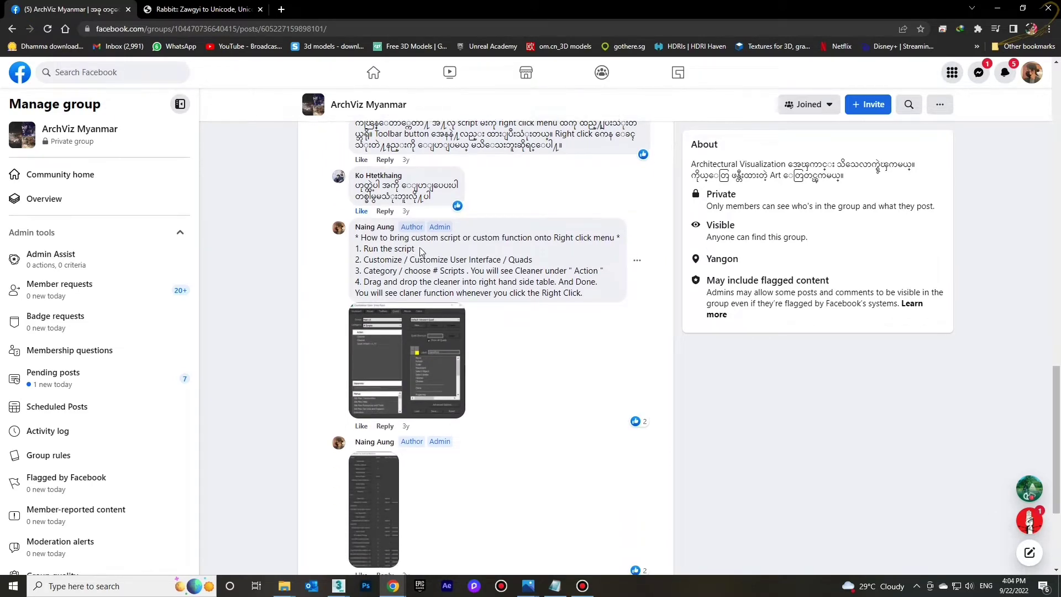
{"action": "left_click_drag", "start_coordinate": [362, 242], "coordinate": [550, 283]}
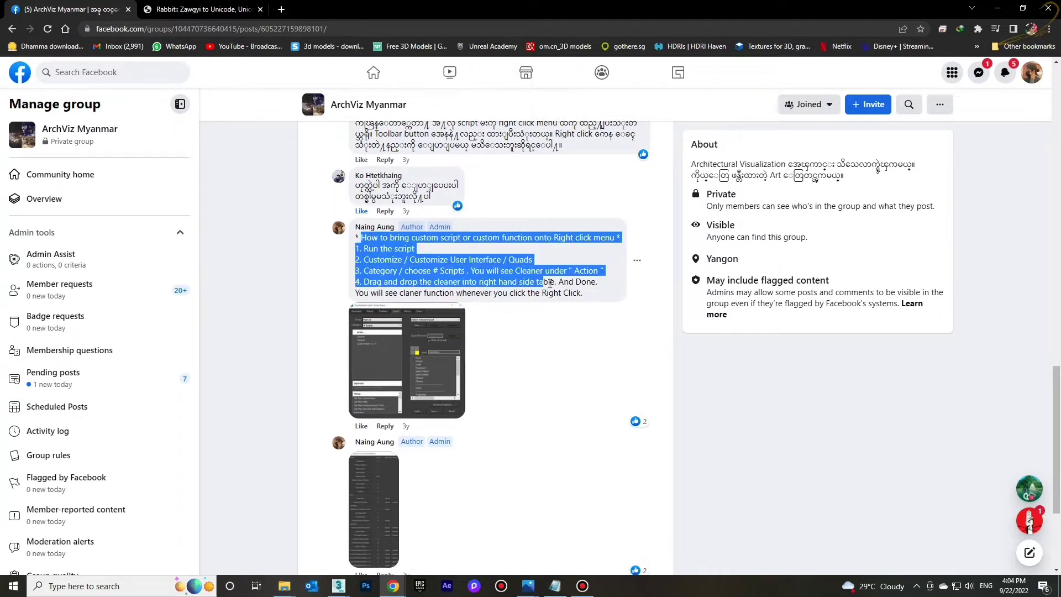
{"action": "left_click", "coordinate": [589, 294]}
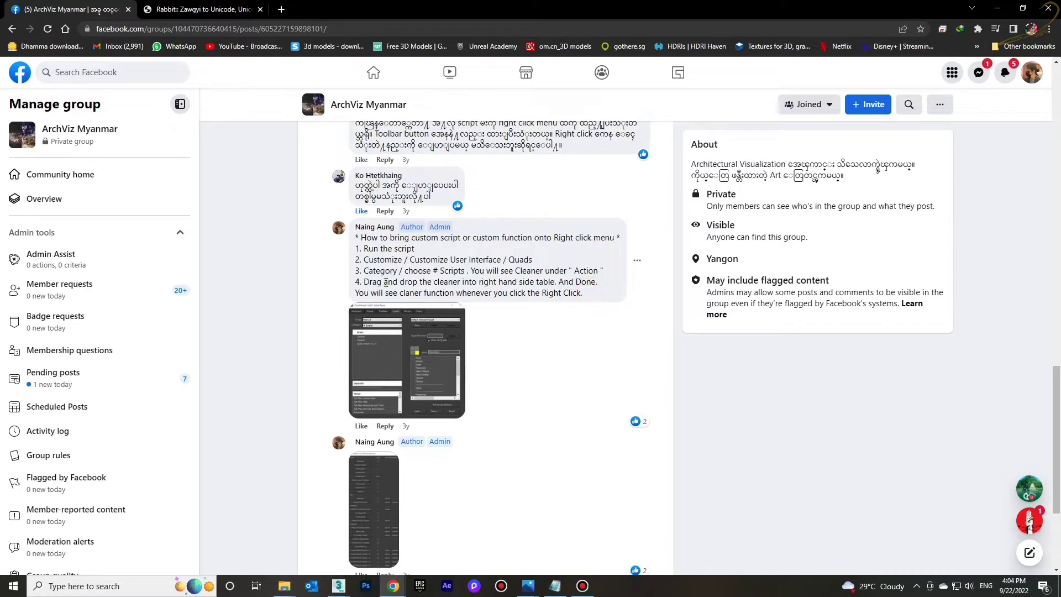
Step: View the two comment screenshots showing the Quads customization settings and the Cleaner window, closing each one
{"action": "left_click", "coordinate": [384, 341]}
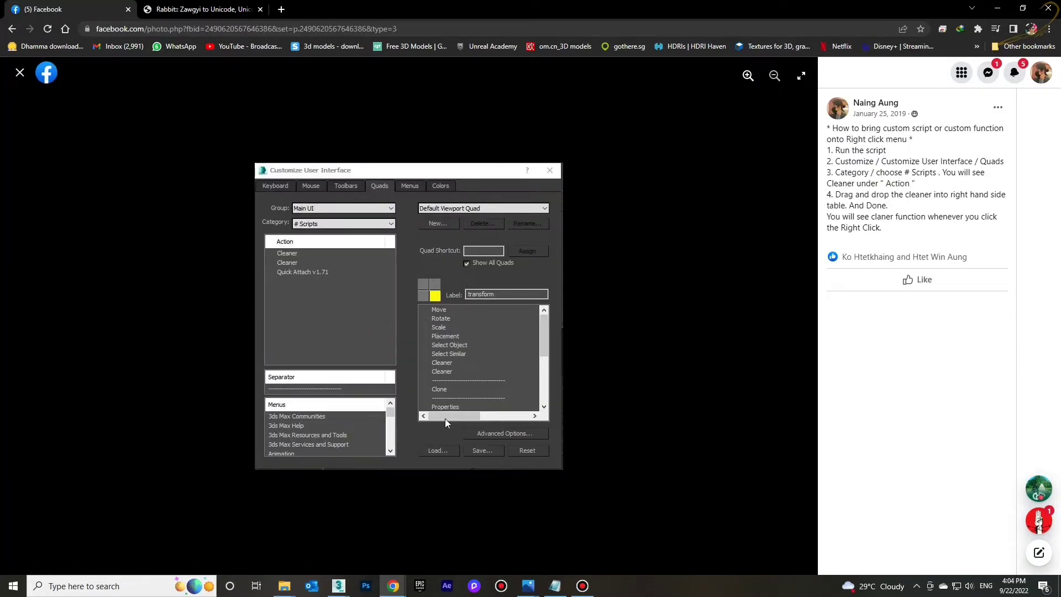
{"action": "left_click", "coordinate": [20, 74]}
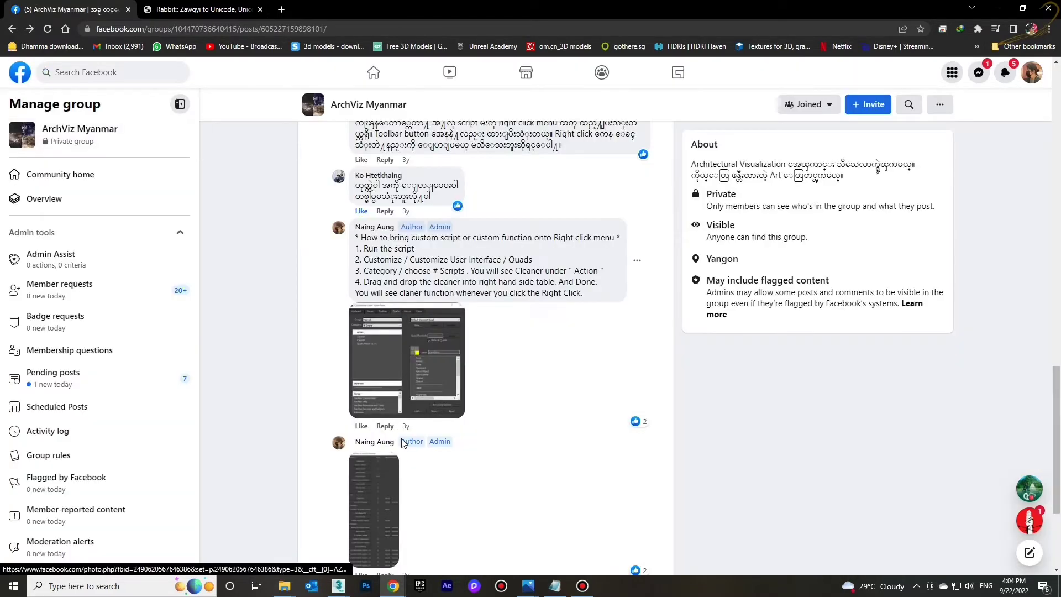
{"action": "left_click", "coordinate": [380, 484]}
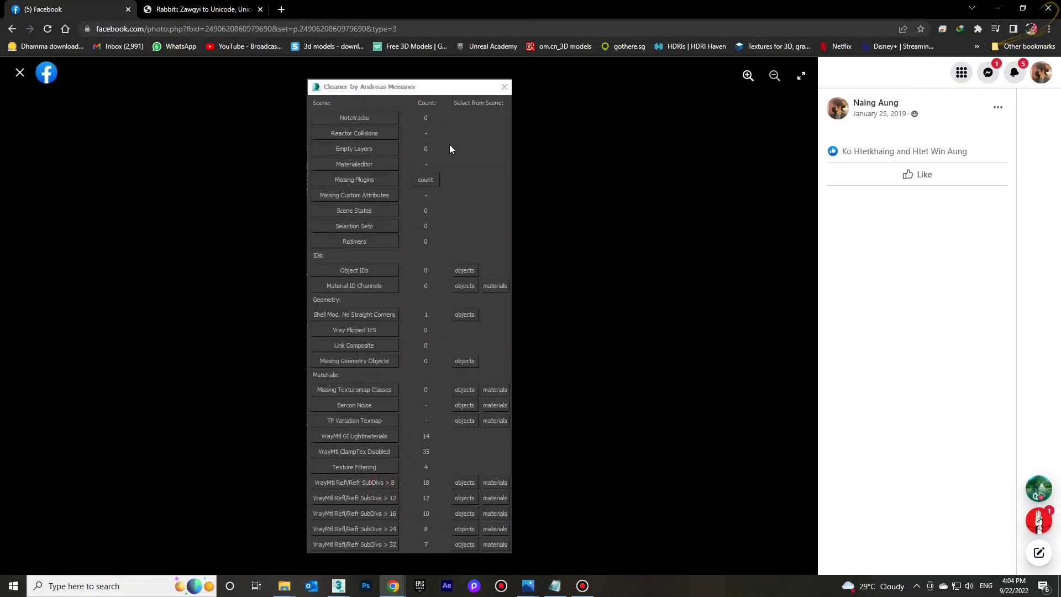
{"action": "left_click", "coordinate": [21, 75]}
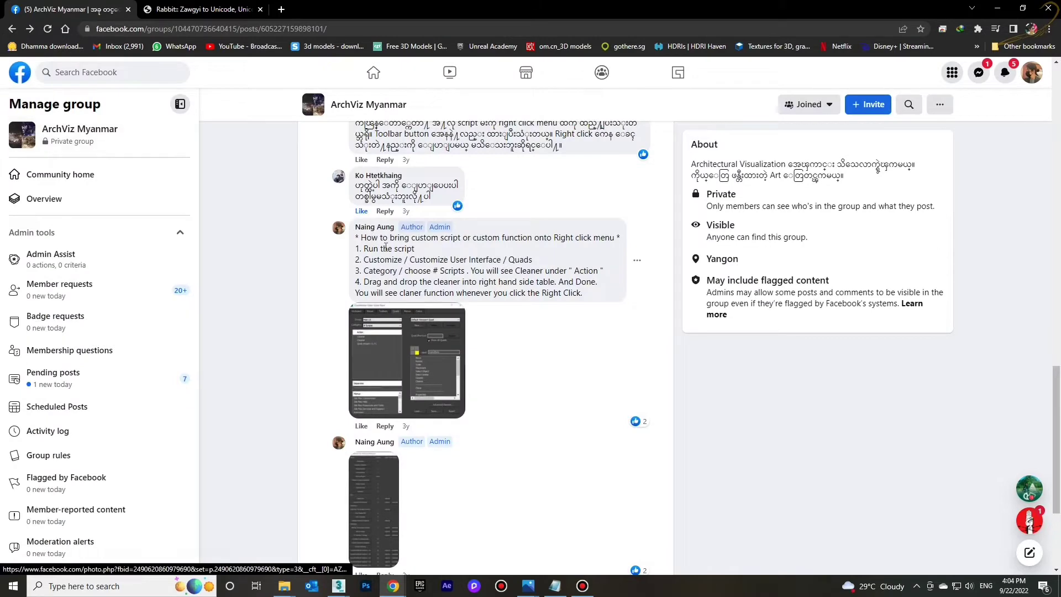
Step: Reread the numbered instructions for bringing a custom script onto the right-click menu
{"action": "left_click_drag", "start_coordinate": [371, 242], "coordinate": [596, 241]}
{"action": "left_click_drag", "start_coordinate": [386, 260], "coordinate": [527, 260]}
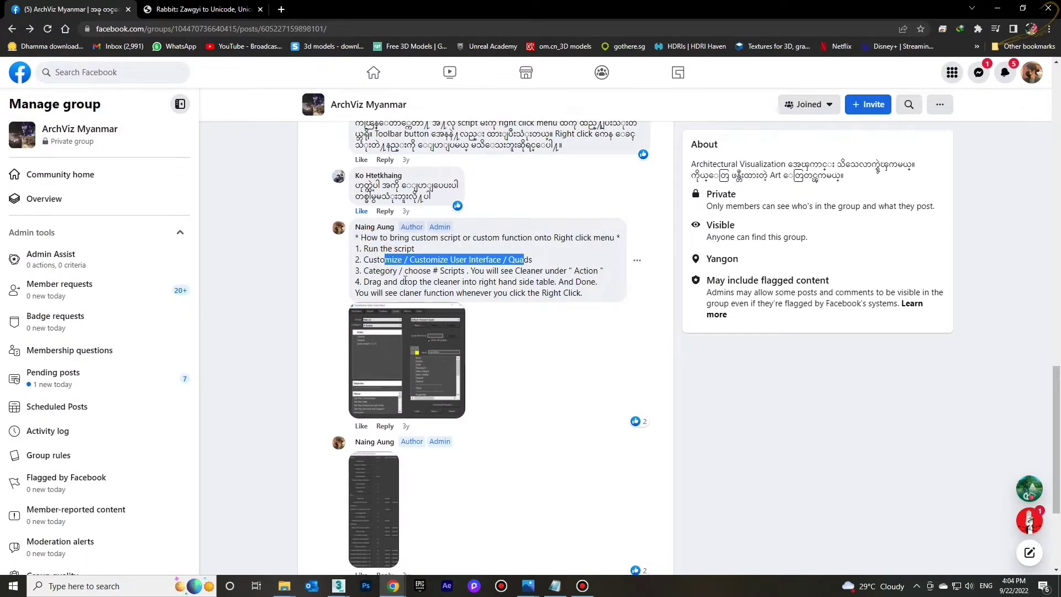
{"action": "left_click_drag", "start_coordinate": [412, 277], "coordinate": [385, 291]}
{"action": "left_click", "coordinate": [385, 291]}
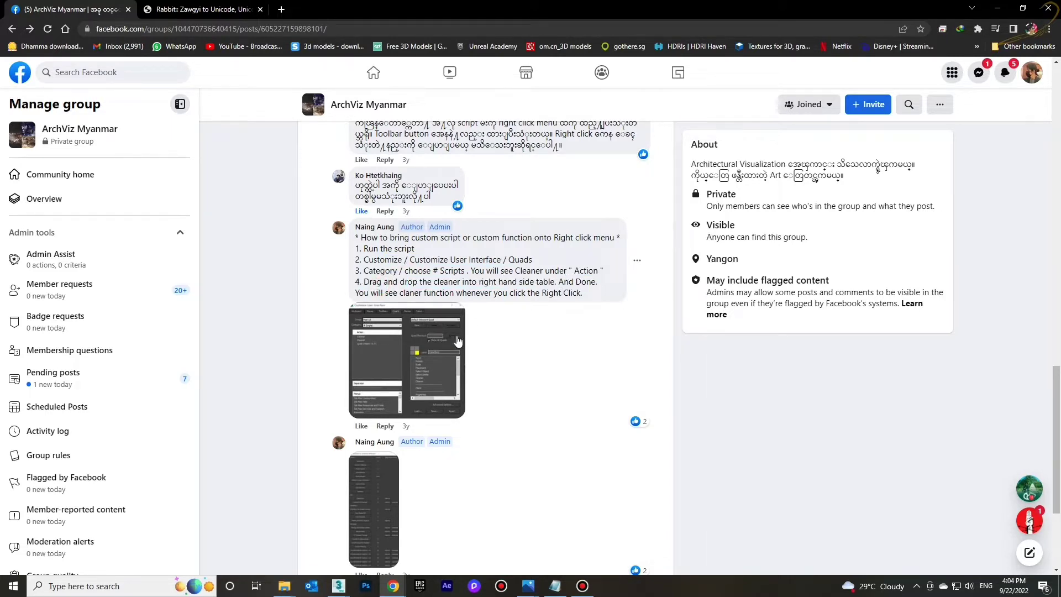
Step: Switch back to 3ds Max, close the Cleaner window and open the Quads settings of Customize User Interface
{"action": "left_click", "coordinate": [995, 11]}
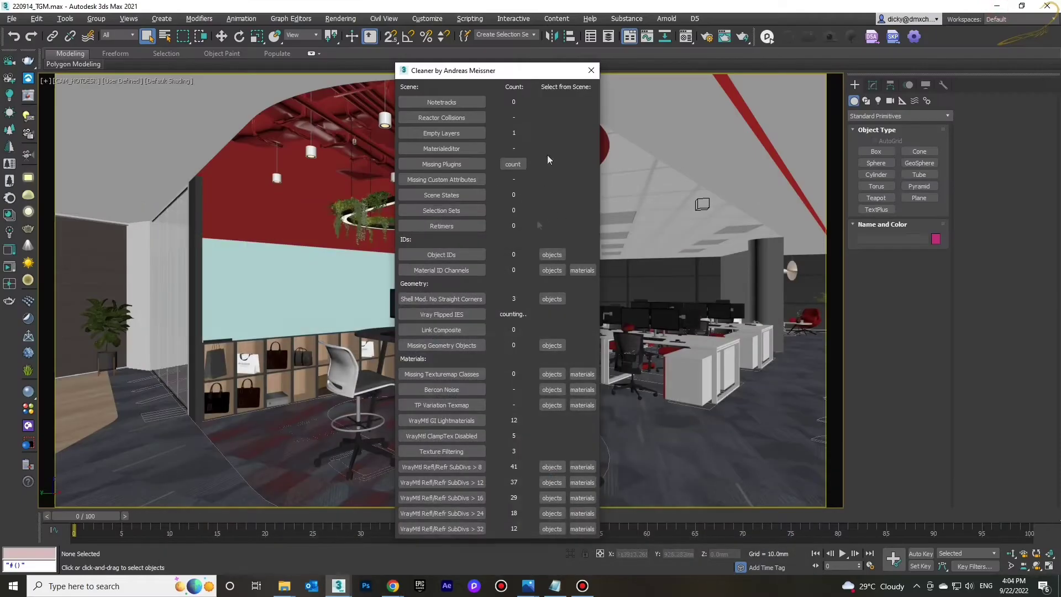
{"action": "left_click", "coordinate": [591, 70]}
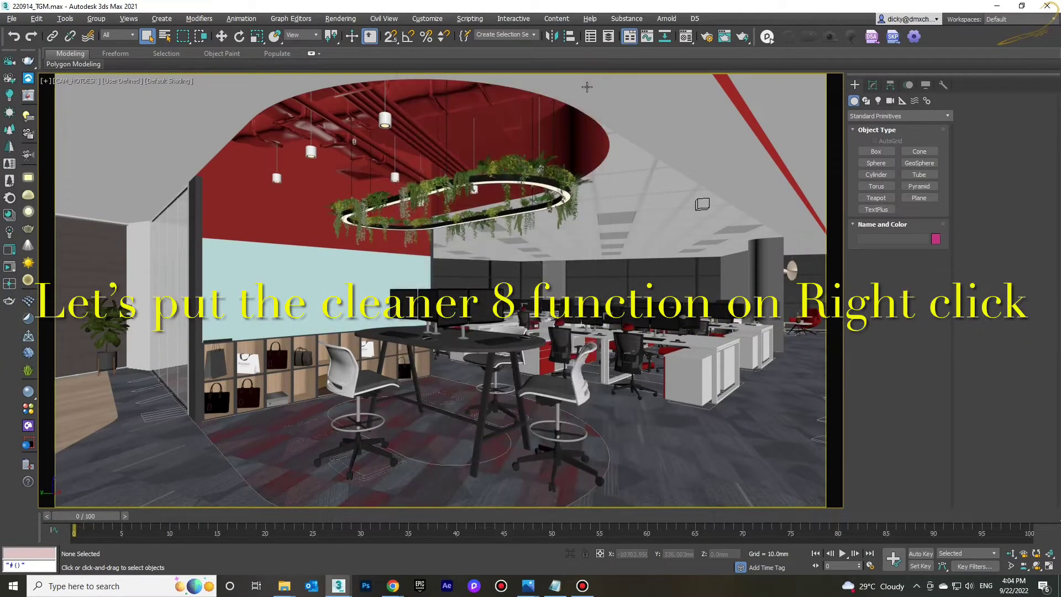
{"action": "left_click", "coordinate": [425, 19]}
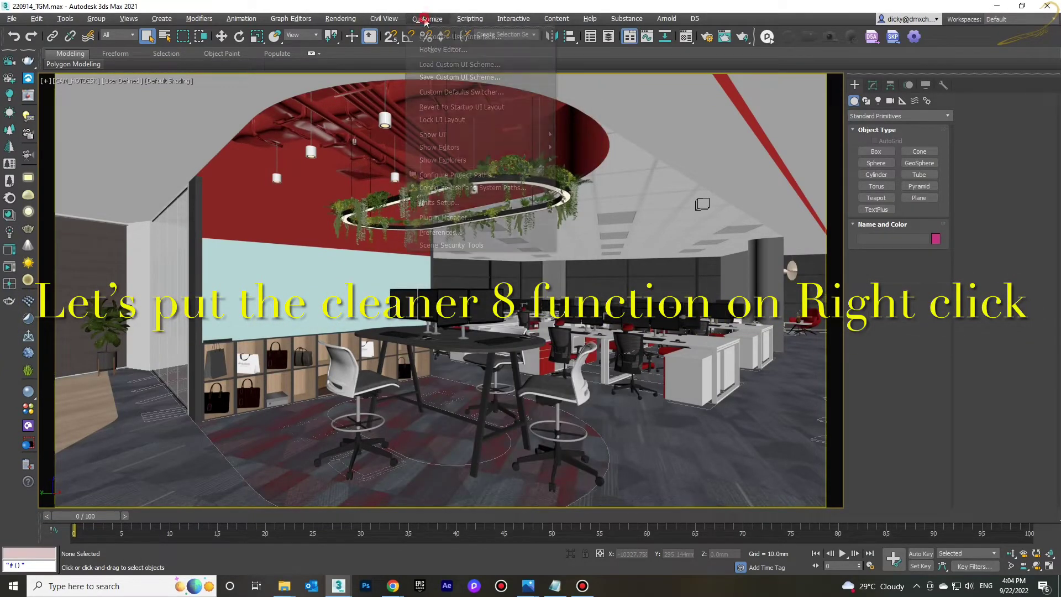
{"action": "left_click", "coordinate": [426, 20]}
{"action": "left_click", "coordinate": [425, 20]}
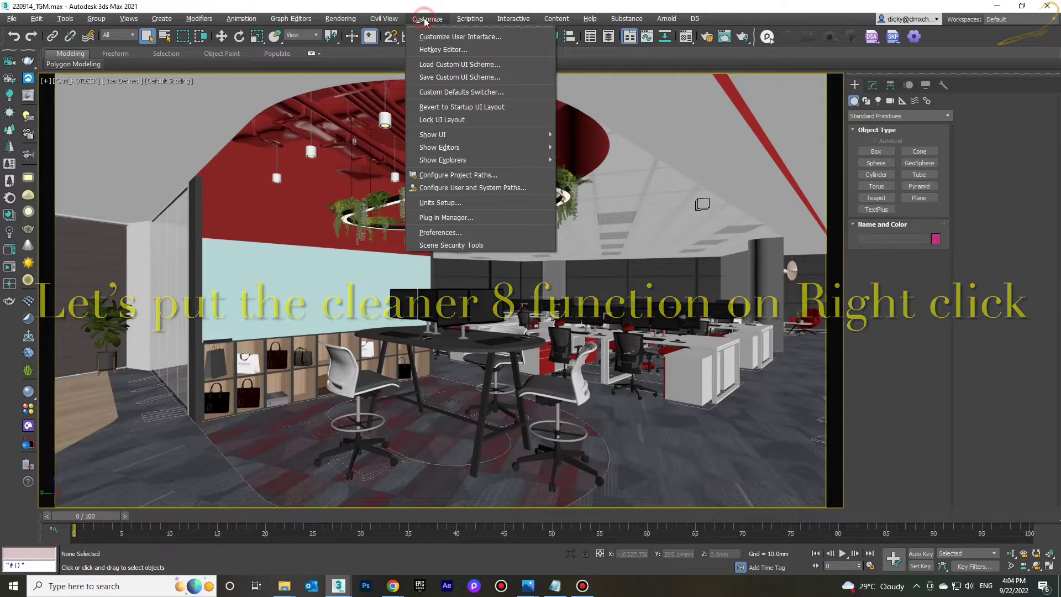
{"action": "left_click", "coordinate": [445, 39]}
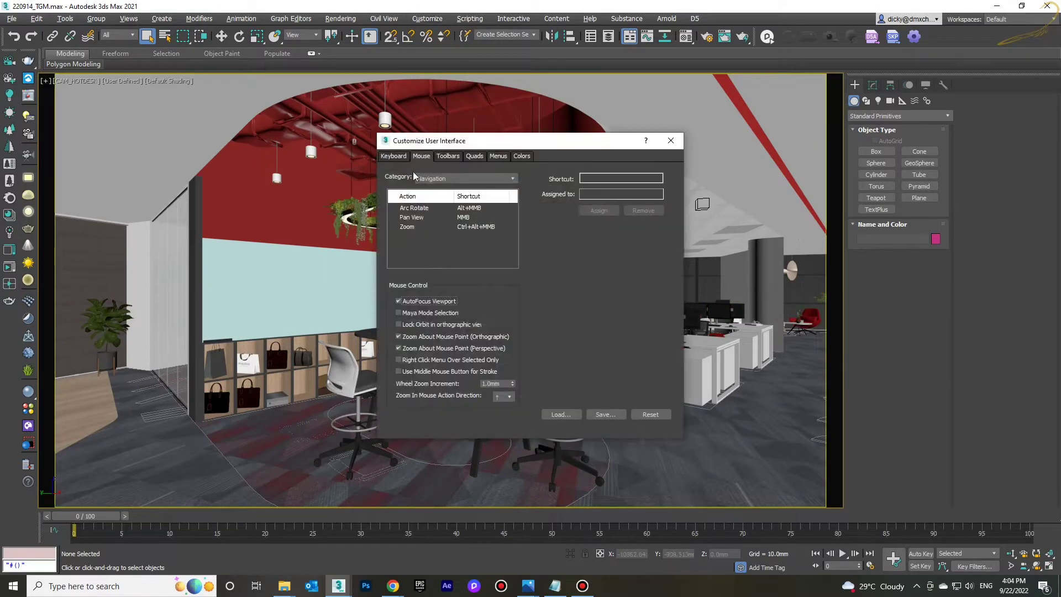
{"action": "left_click", "coordinate": [393, 156]}
{"action": "left_click", "coordinate": [421, 156]}
{"action": "left_click", "coordinate": [447, 156]}
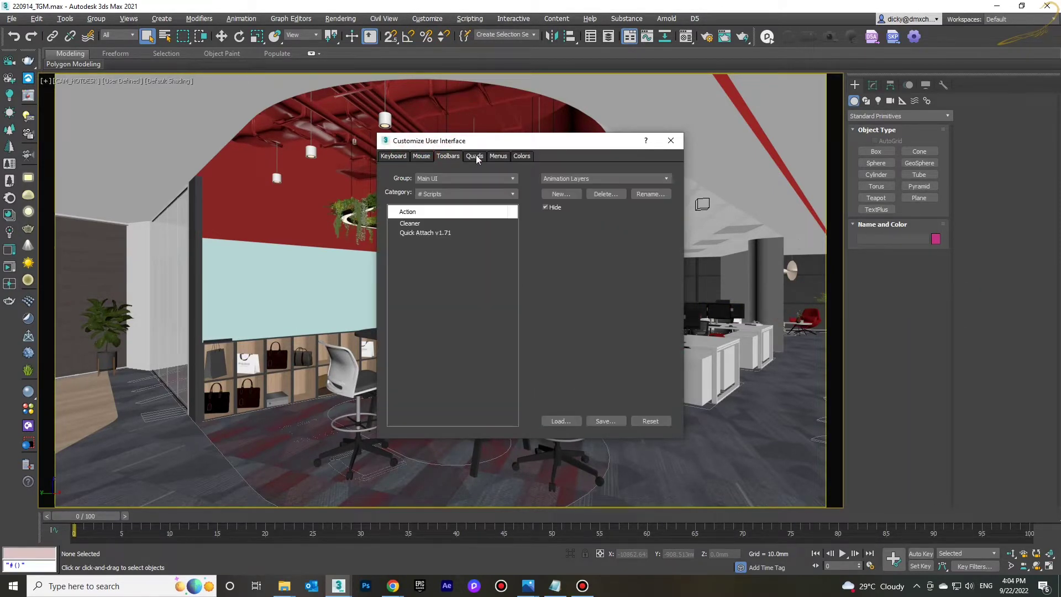
{"action": "left_click", "coordinate": [476, 157]}
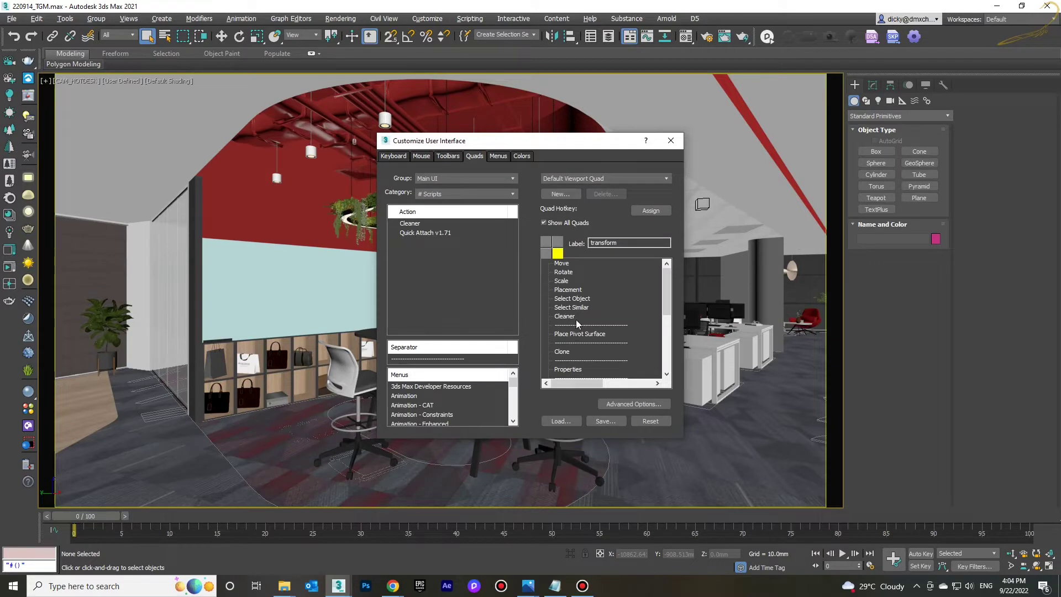
Step: Check the transform quad's entry list and the viewport's quad menu for the Cleaner command
{"action": "scroll", "coordinate": [579, 314], "scroll_direction": "down", "scroll_amount": 5}
{"action": "scroll", "coordinate": [580, 302], "scroll_direction": "up", "scroll_amount": 5}
{"action": "scroll", "coordinate": [580, 296], "scroll_direction": "down", "scroll_amount": 5}
{"action": "scroll", "coordinate": [579, 296], "scroll_direction": "up", "scroll_amount": 5}
{"action": "right_click", "coordinate": [733, 176]}
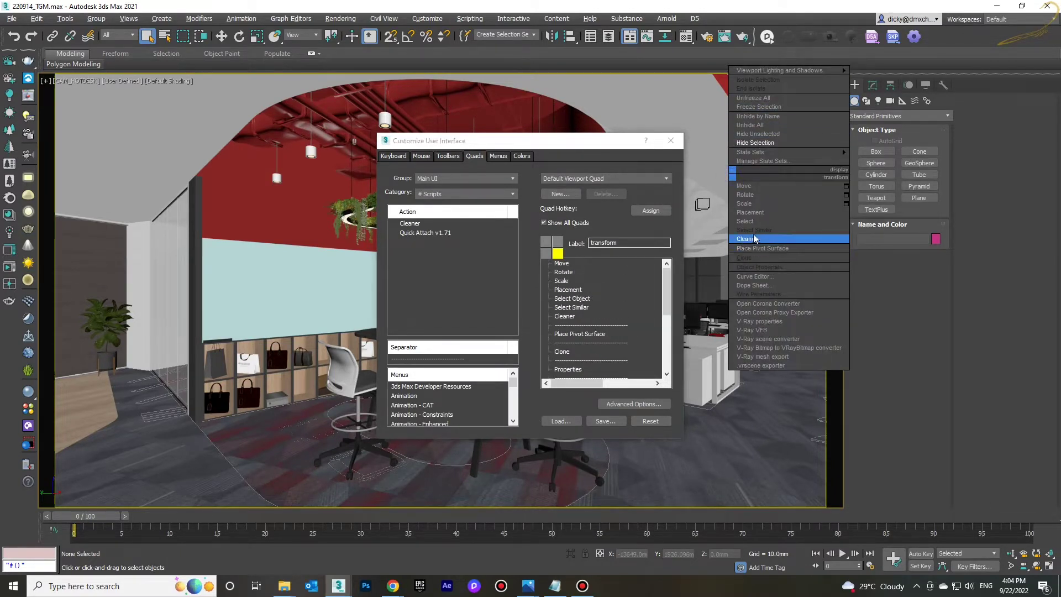
Step: Delete the Cleaner entry from the transform quad and check the viewport's quad menu for its absence
{"action": "left_click", "coordinate": [565, 319]}
{"action": "mouse_move", "coordinate": [563, 321]}
{"action": "left_mouse_down"}
{"action": "mouse_move", "coordinate": [575, 377]}
{"action": "mouse_move", "coordinate": [579, 335]}
{"action": "left_mouse_up"}
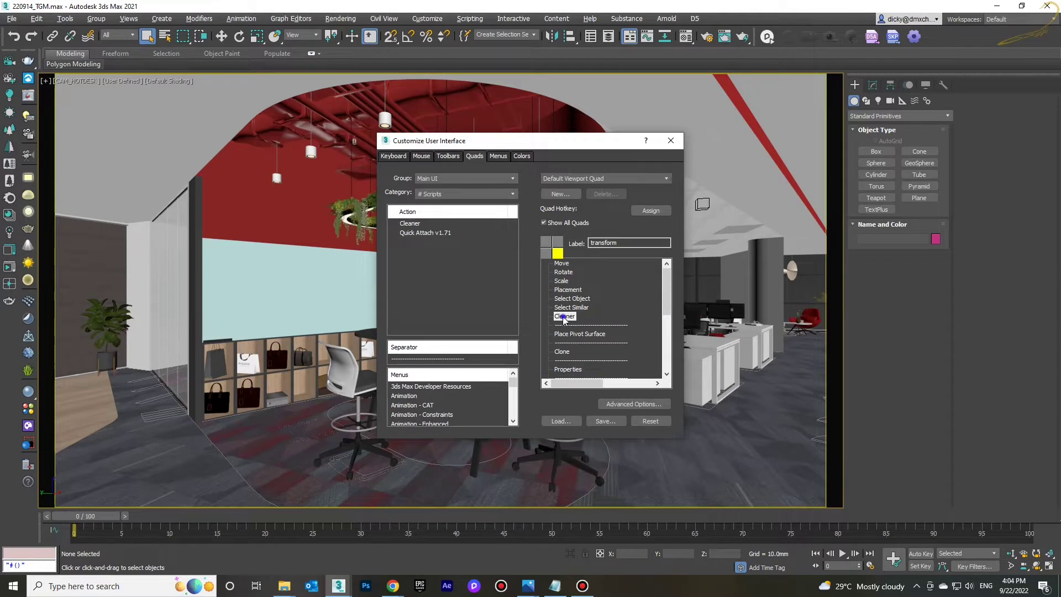
{"action": "right_click", "coordinate": [567, 317]}
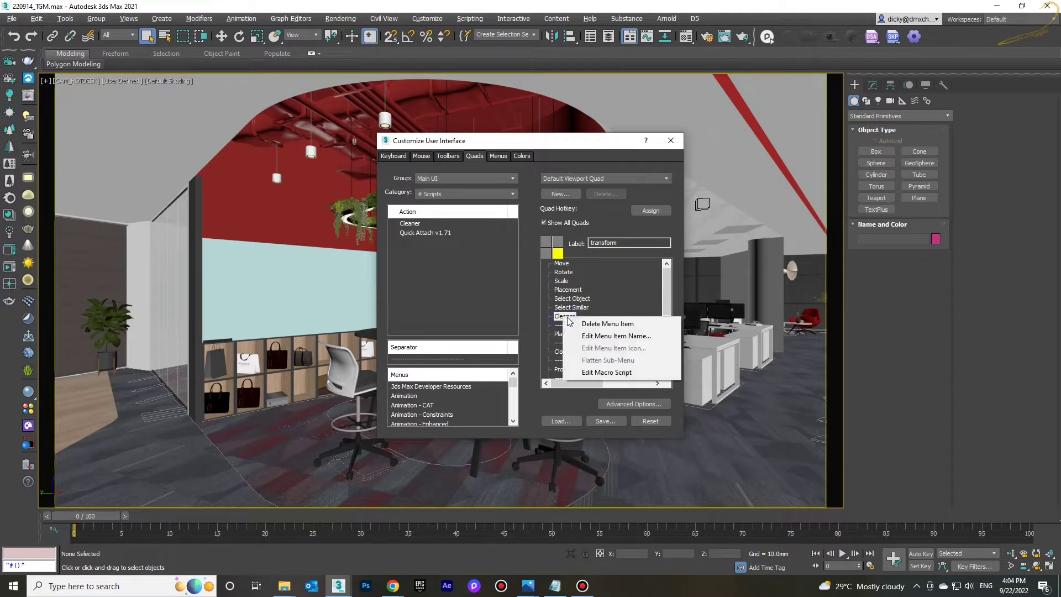
{"action": "left_click", "coordinate": [602, 324]}
{"action": "right_click", "coordinate": [702, 204]}
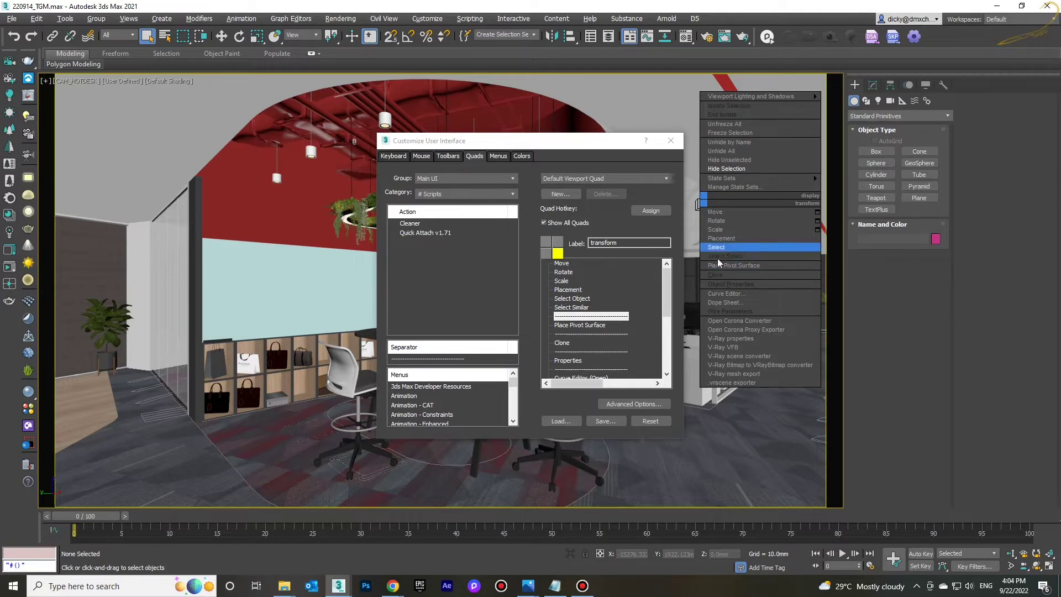
{"action": "left_click", "coordinate": [619, 310]}
Step: Start the Run Script command to open its file chooser on the 3ds Max scripts folder
{"action": "left_click", "coordinate": [418, 228]}
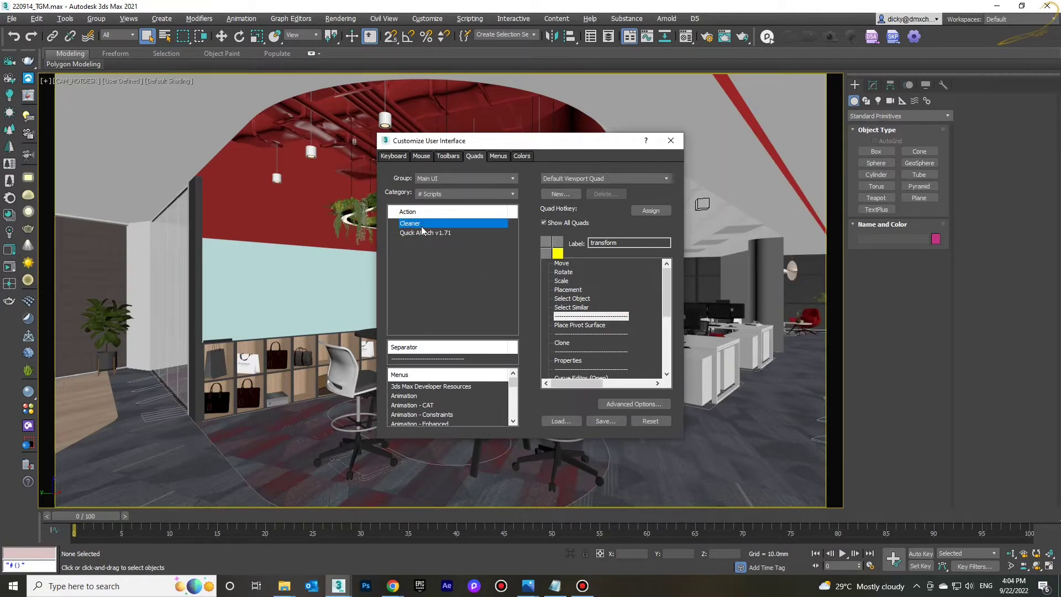
{"action": "mouse_move", "coordinate": [284, 586]}
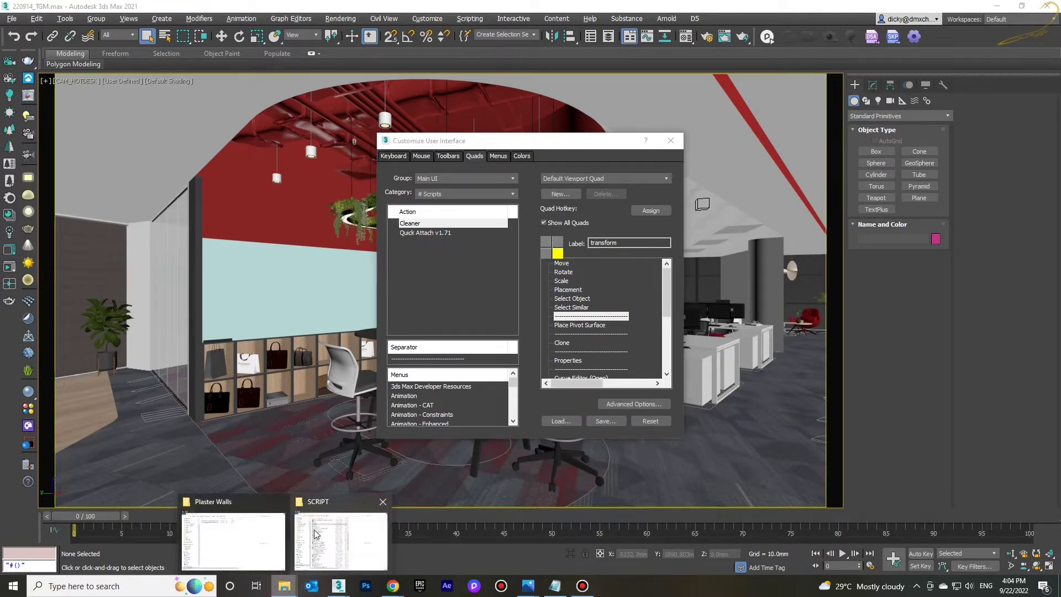
{"action": "left_click", "coordinate": [313, 532]}
{"action": "left_click", "coordinate": [445, 15]}
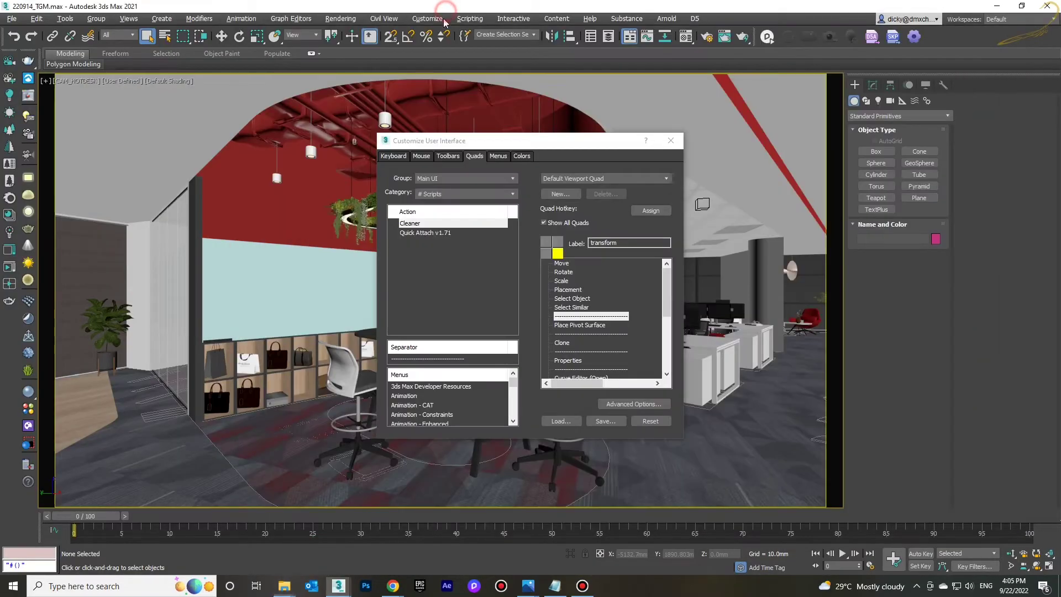
{"action": "left_click", "coordinate": [428, 18]}
{"action": "mouse_move", "coordinate": [470, 19]}
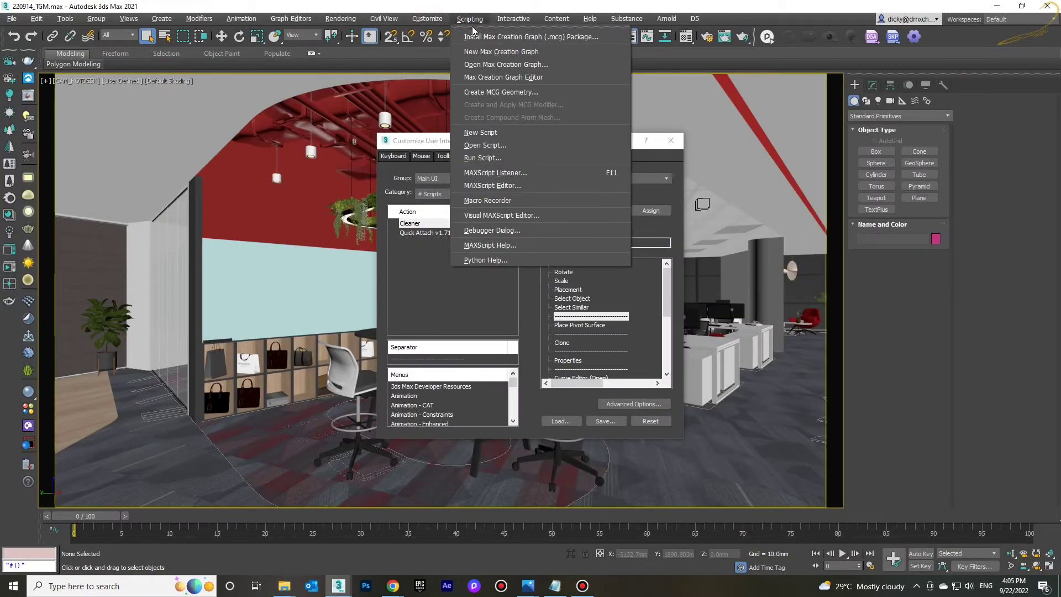
{"action": "left_click", "coordinate": [485, 155]}
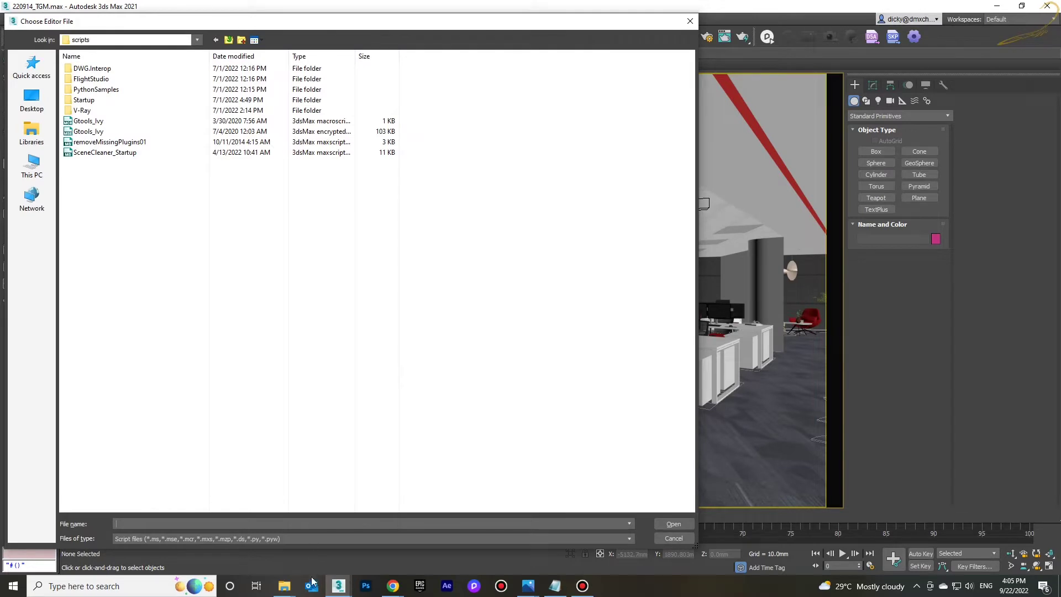
Step: Copy cleaner8 from the SCRIPT folder into the 3ds Max scripts folder, allowing the copy, and run it
{"action": "mouse_move", "coordinate": [284, 585]}
{"action": "left_click", "coordinate": [311, 547]}
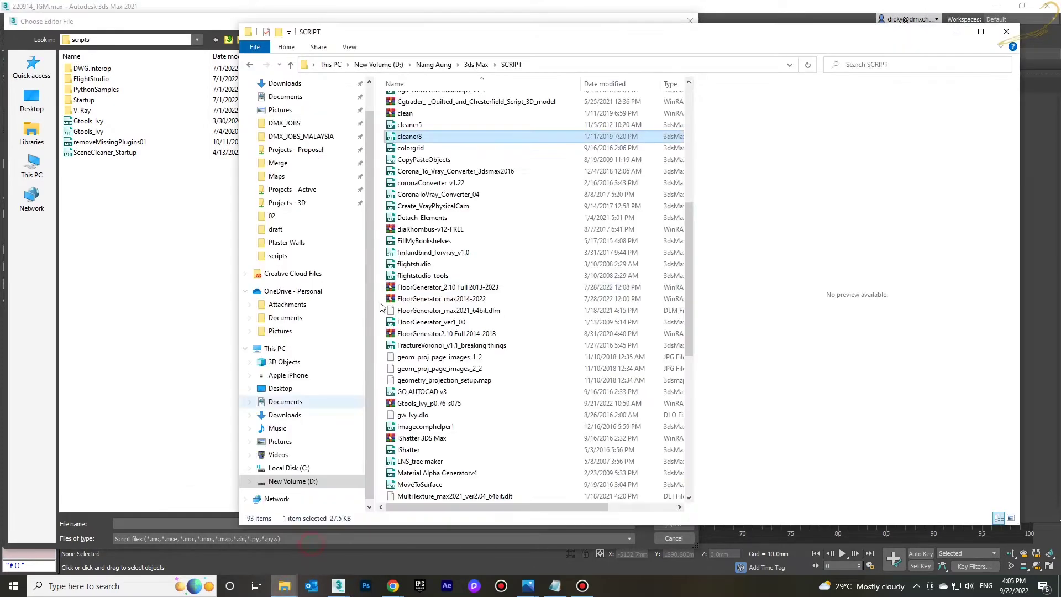
{"action": "right_click", "coordinate": [409, 138]}
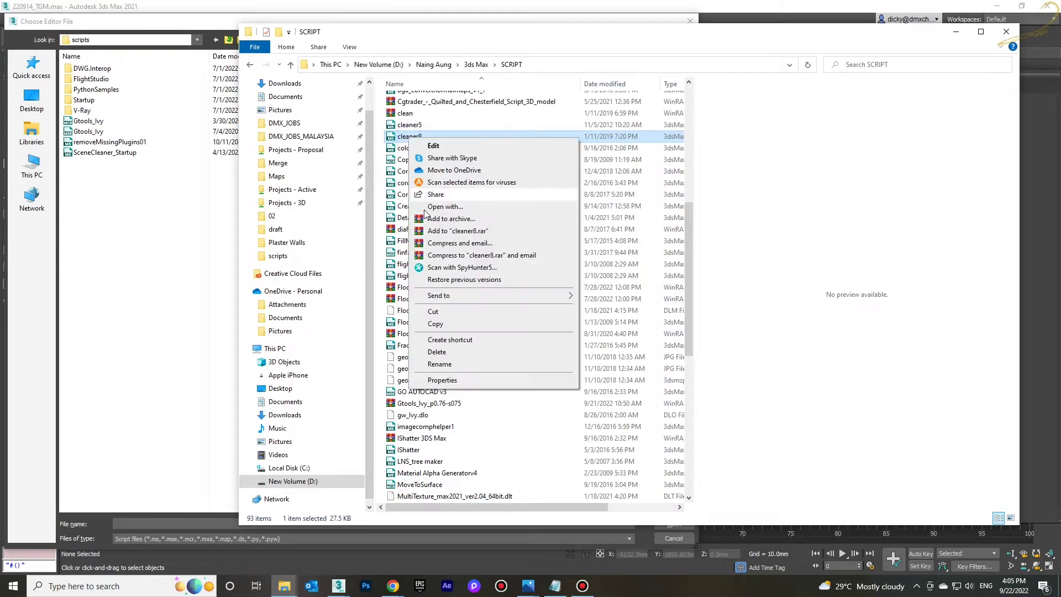
{"action": "left_click", "coordinate": [437, 325]}
{"action": "left_click", "coordinate": [146, 249]}
{"action": "right_click", "coordinate": [103, 194]}
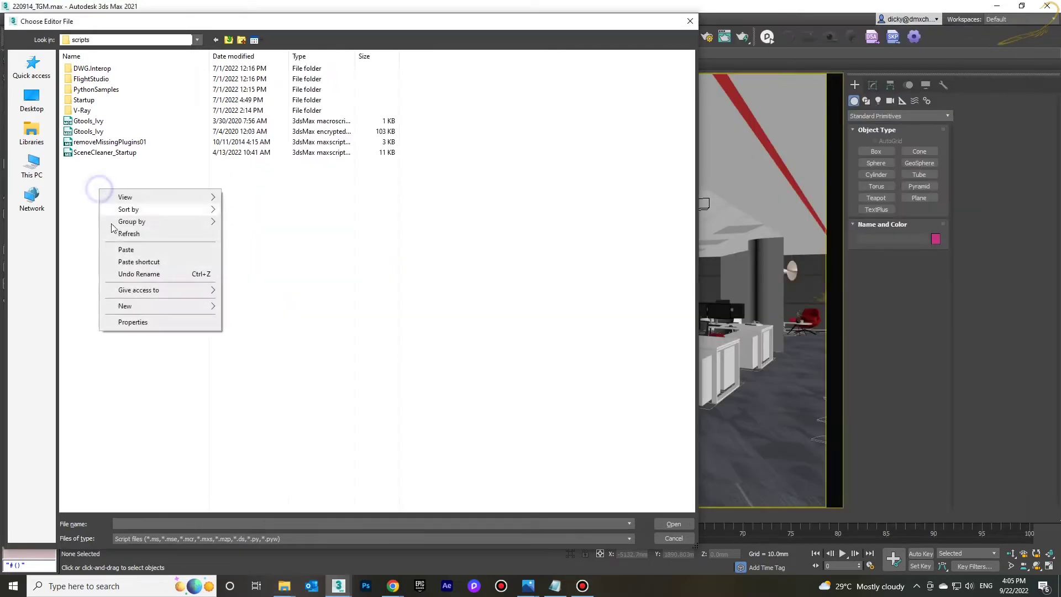
{"action": "left_click", "coordinate": [121, 253]}
{"action": "left_click", "coordinate": [243, 233]}
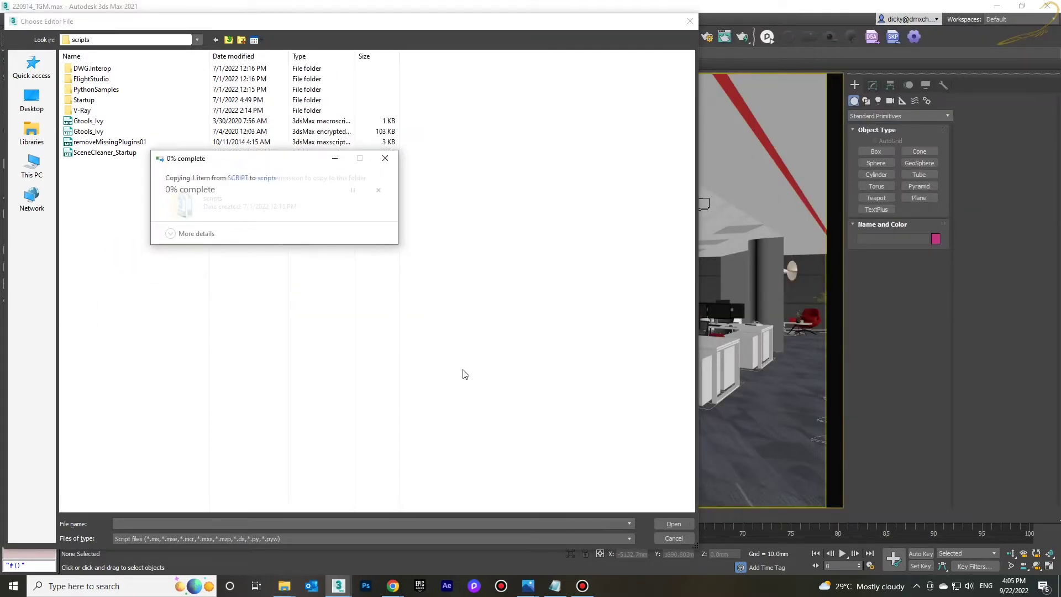
{"action": "double_click", "coordinate": [97, 163]}
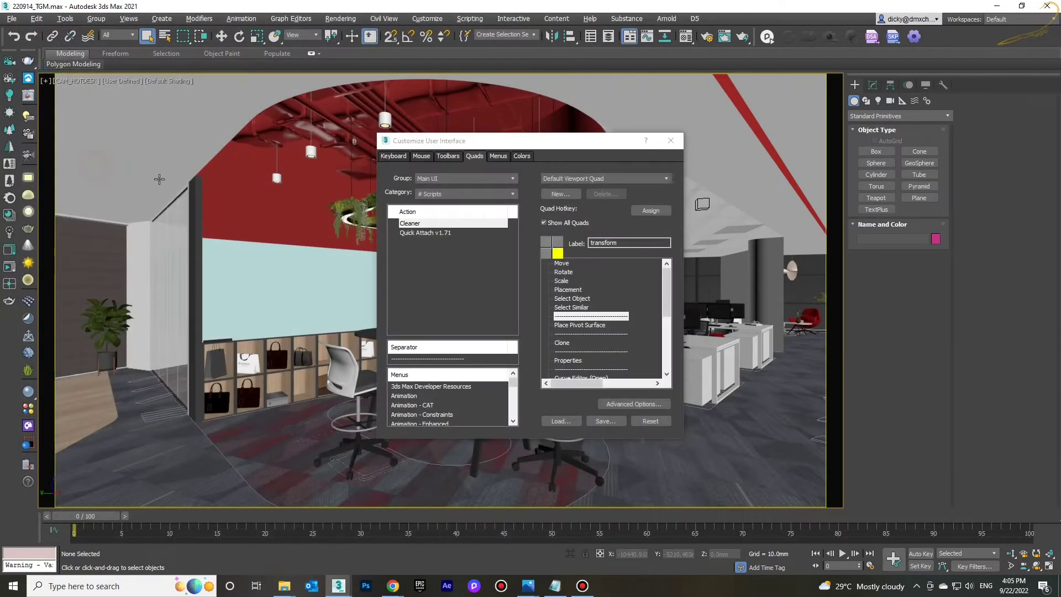
Step: Add the Cleaner action from the # Scripts category to the transform quad directly below Select Similar
{"action": "left_click", "coordinate": [417, 233]}
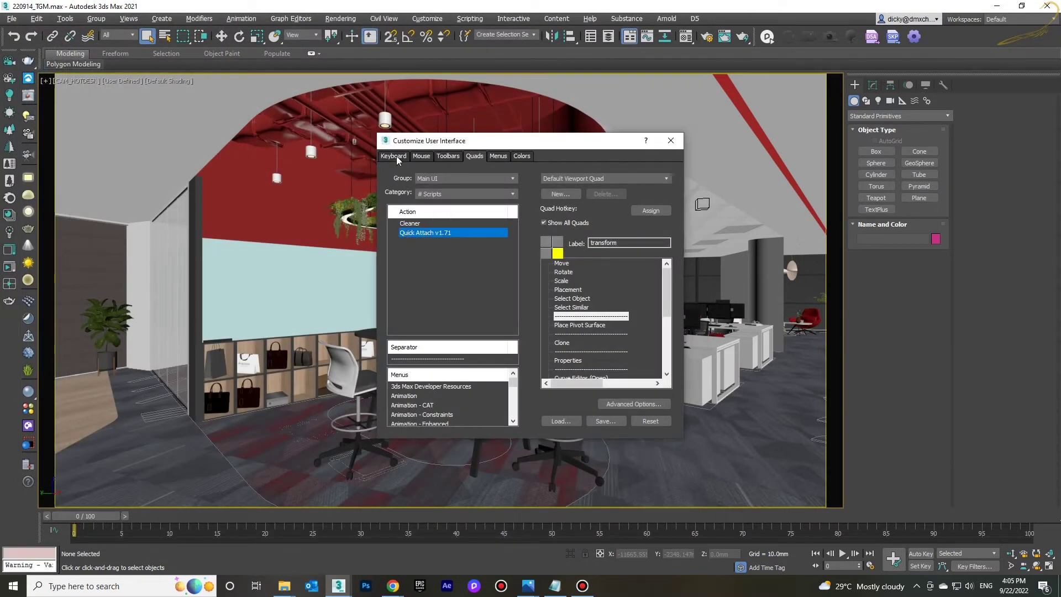
{"action": "left_click", "coordinate": [415, 224]}
{"action": "left_click", "coordinate": [409, 232]}
{"action": "left_click", "coordinate": [410, 223]}
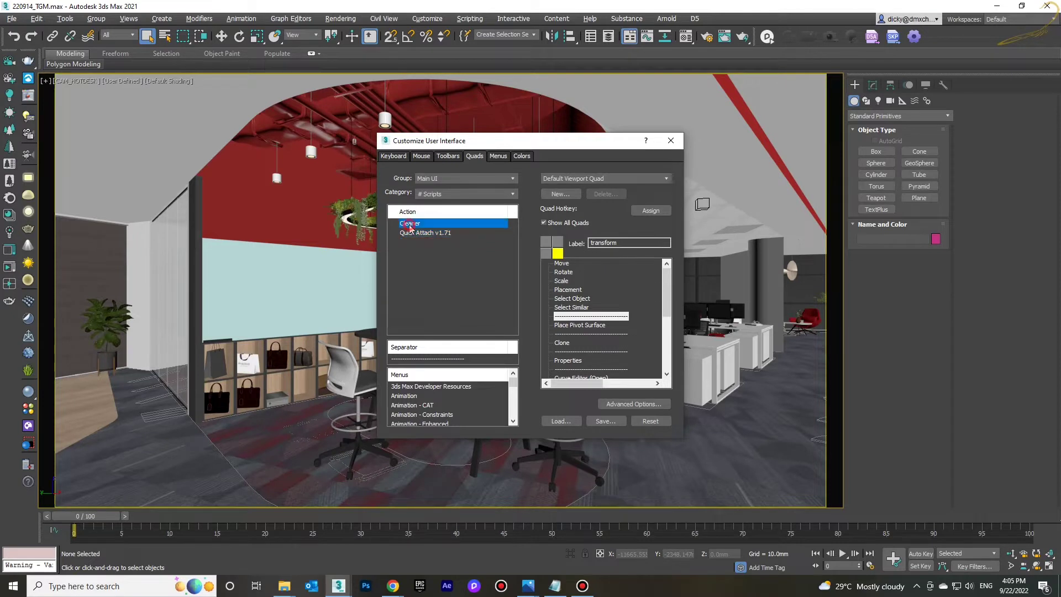
{"action": "left_click", "coordinate": [476, 156]}
{"action": "left_click", "coordinate": [409, 226]}
{"action": "left_click_drag", "start_coordinate": [514, 258], "coordinate": [573, 318]}
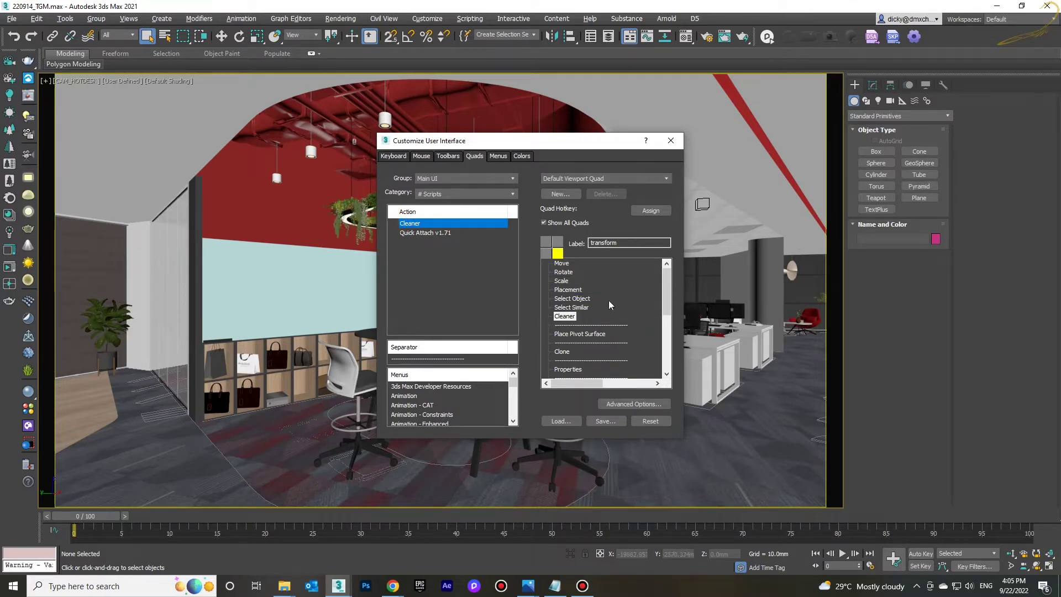
Step: Close Customize User Interface and launch Cleaner from the viewport's quad menu
{"action": "right_click", "coordinate": [728, 178]}
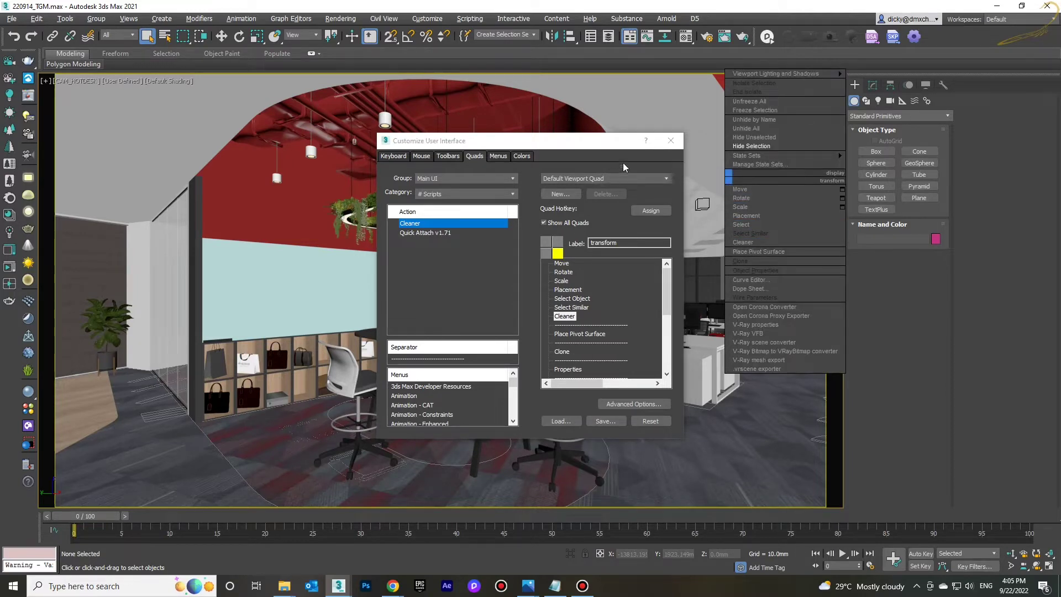
{"action": "left_click", "coordinate": [631, 145]}
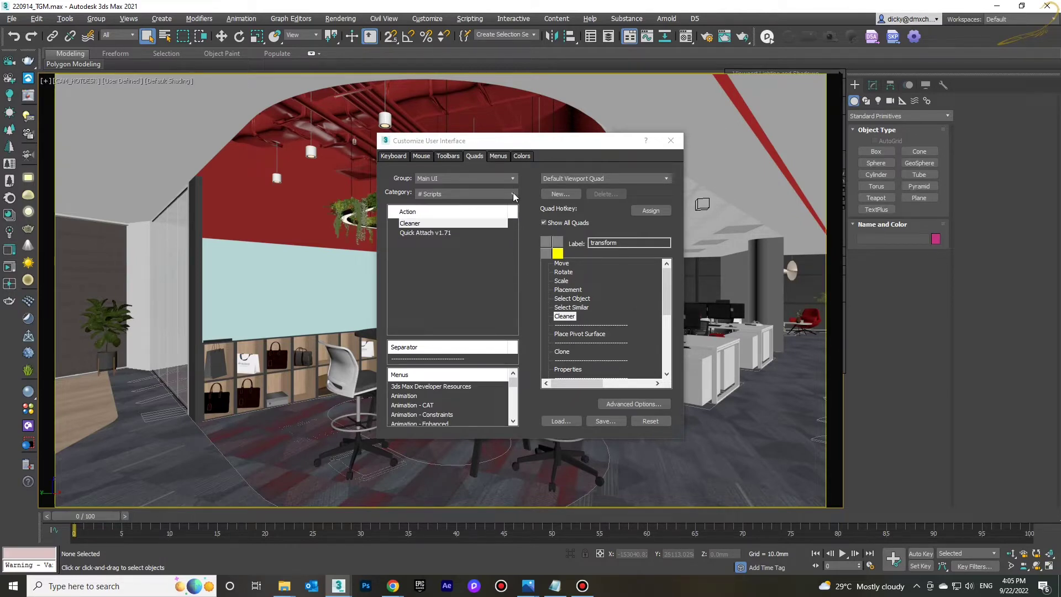
{"action": "left_click", "coordinate": [671, 141]}
{"action": "right_click", "coordinate": [505, 179]}
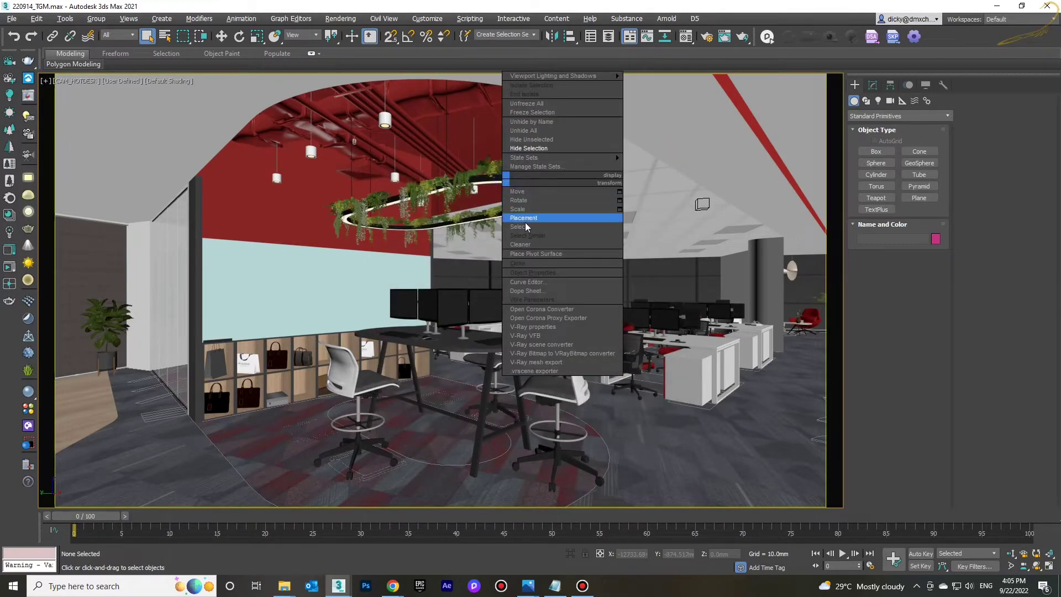
{"action": "left_click", "coordinate": [522, 245]}
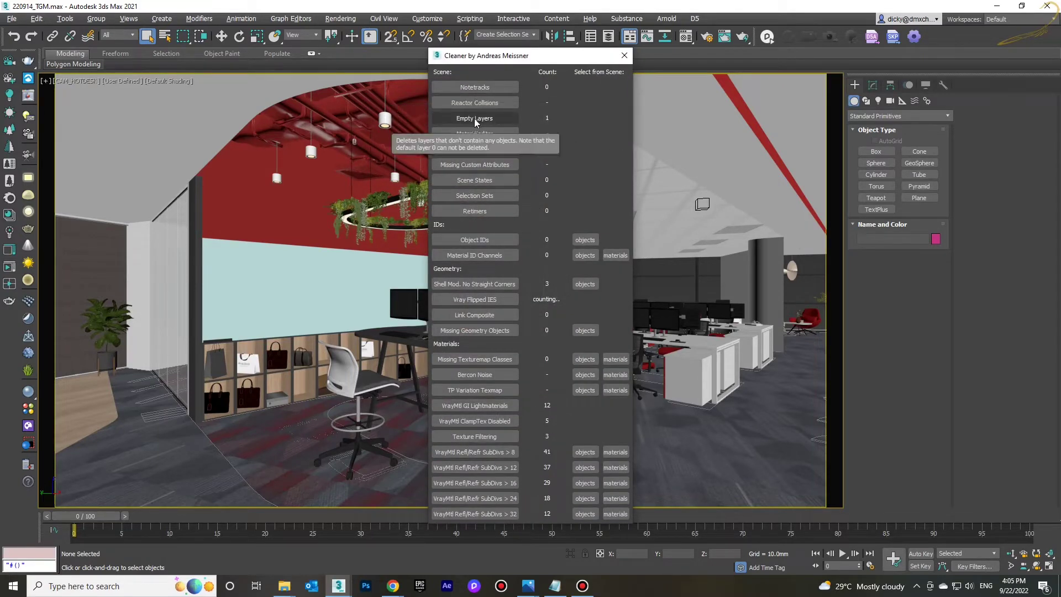
Step: Run the Empty Layers and Shell Mod. No Straight Corners cleanups on the scene
{"action": "left_click", "coordinate": [492, 118]}
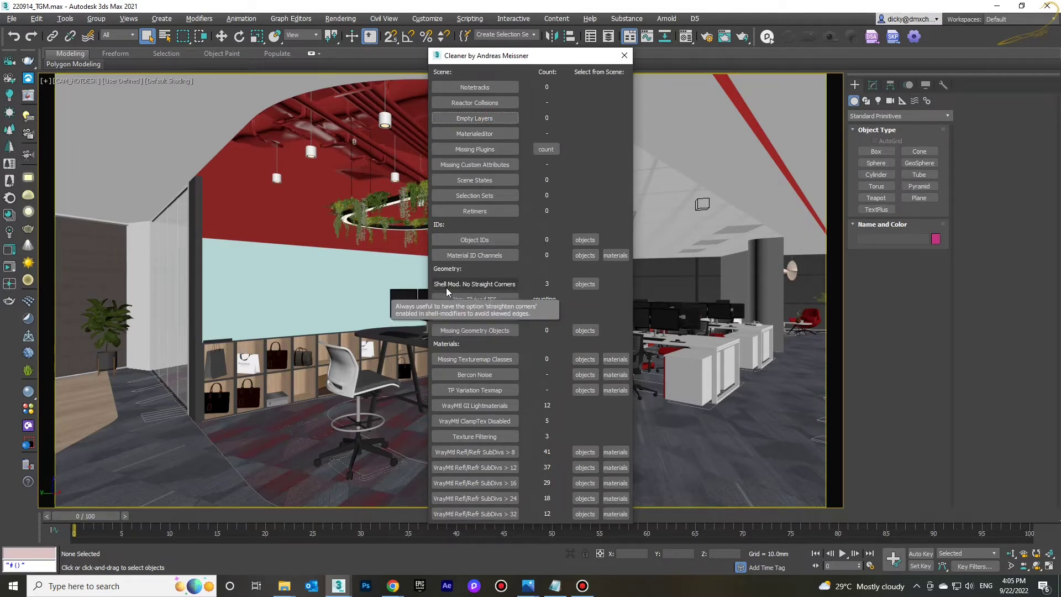
{"action": "left_click", "coordinate": [466, 285]}
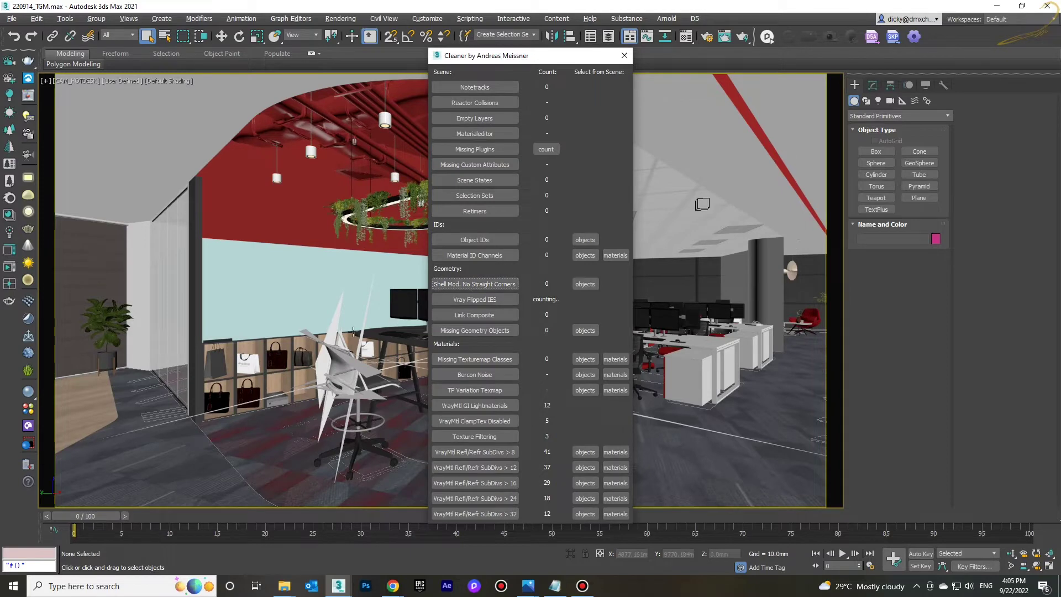
Step: Inspect the stool group in the viewport and select the scene objects belonging to Shell Mod. No Straight Corners
{"action": "left_click", "coordinate": [283, 321]}
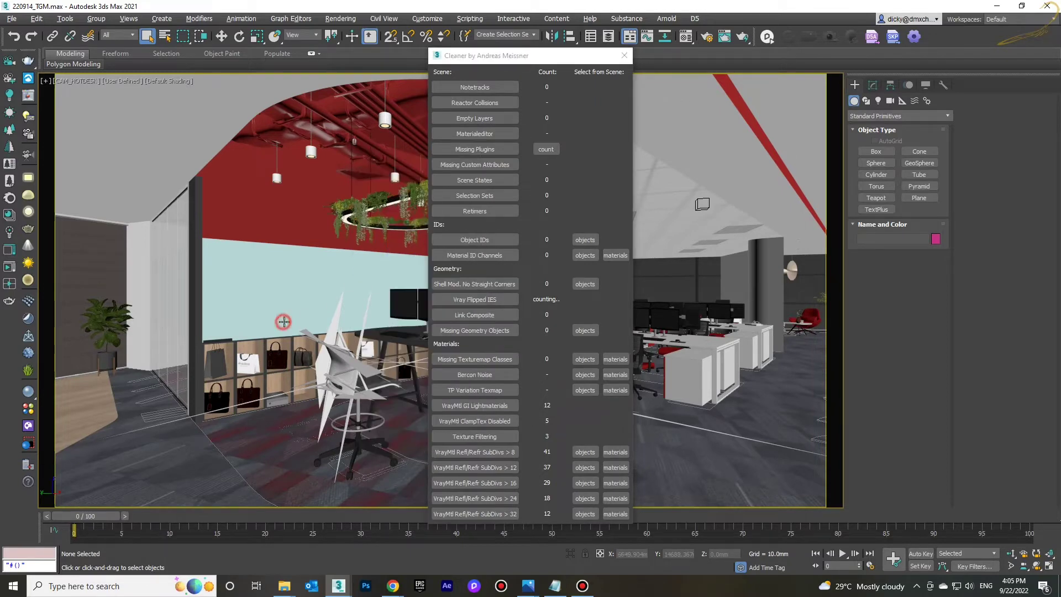
{"action": "left_click", "coordinate": [349, 362]}
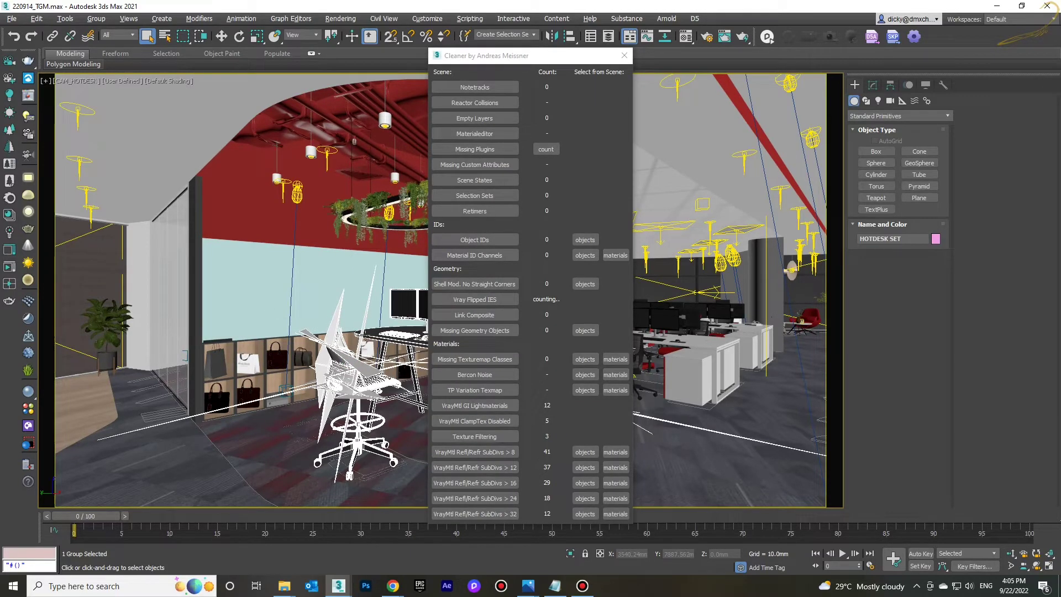
{"action": "left_click", "coordinate": [373, 354]}
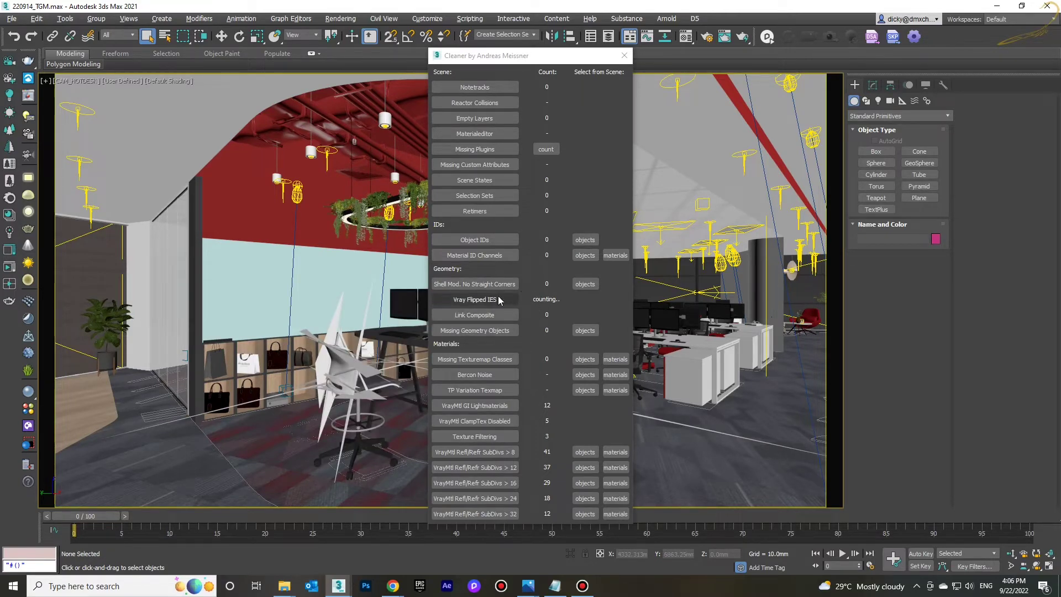
{"action": "left_click", "coordinate": [586, 284]}
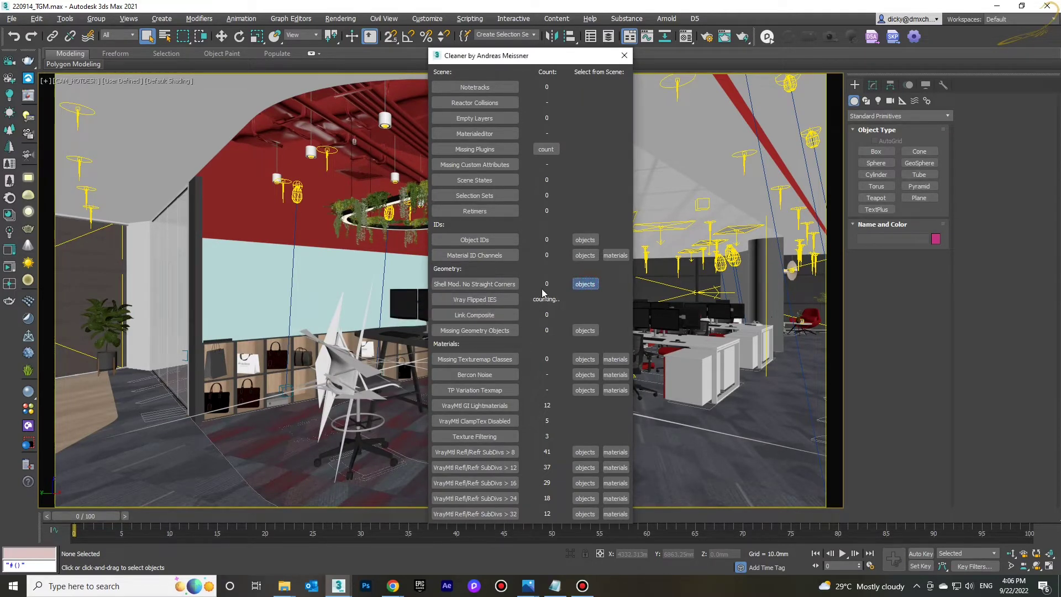
{"action": "right_click", "coordinate": [665, 280]}
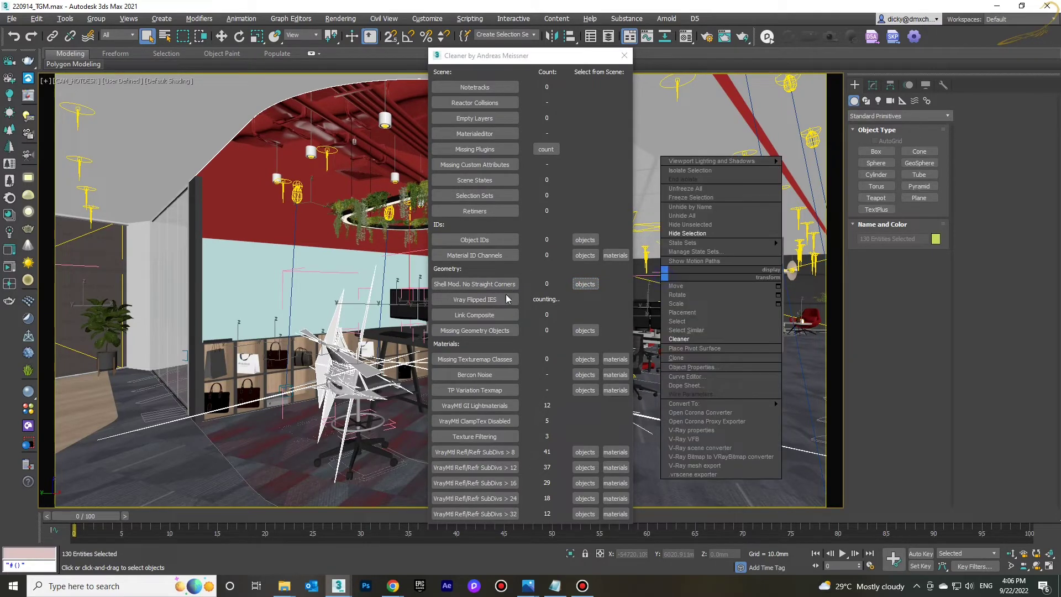
{"action": "left_click", "coordinate": [510, 291]}
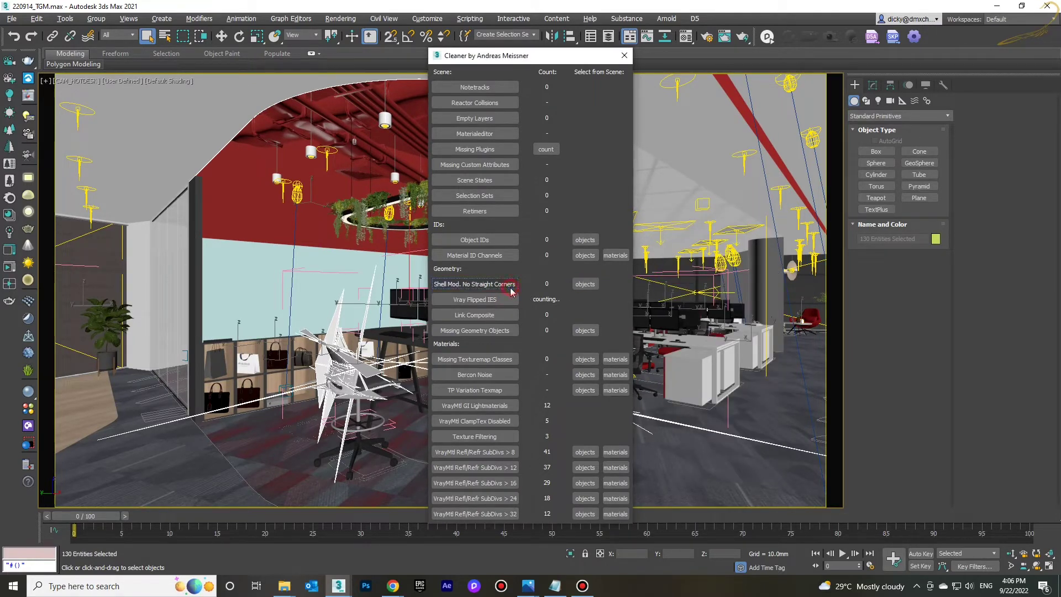
Step: Run the VrayMtl ClampTex Disabled and Texture Filtering cleanups on the scene's materials
{"action": "left_click", "coordinate": [562, 400]}
{"action": "left_click", "coordinate": [486, 422]}
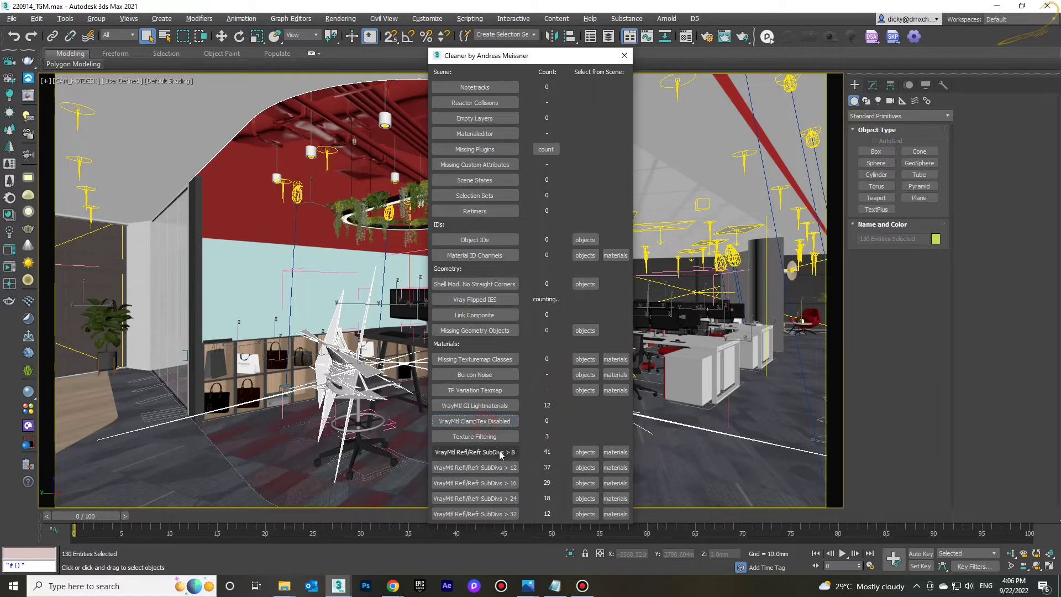
{"action": "left_click", "coordinate": [488, 438]}
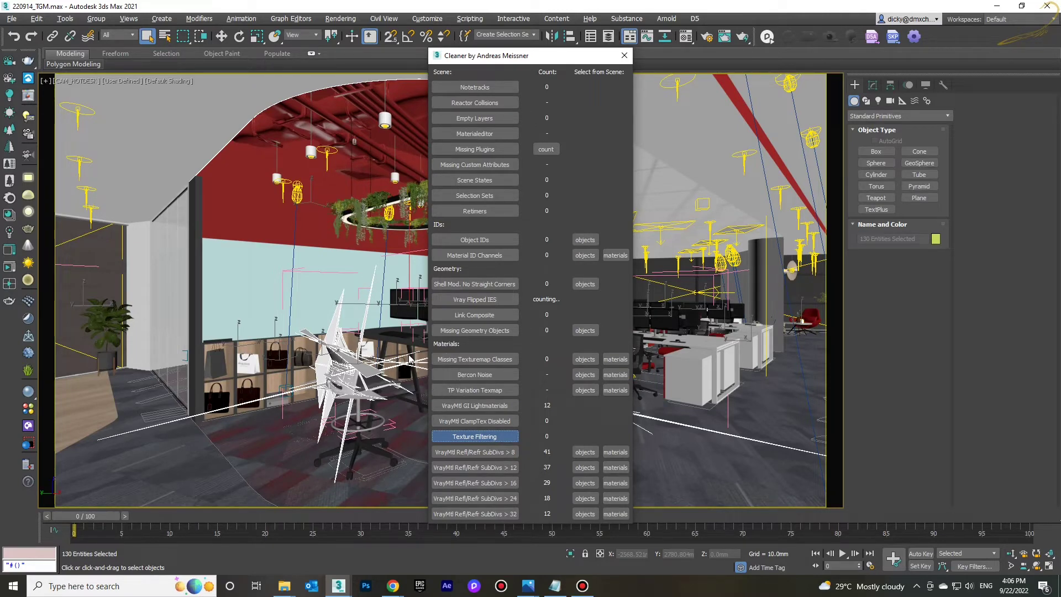
Step: Look at the scene through the CAM_PANTRY_V003 camera and switch the viewport to CAM_BR
{"action": "right_click", "coordinate": [389, 336]}
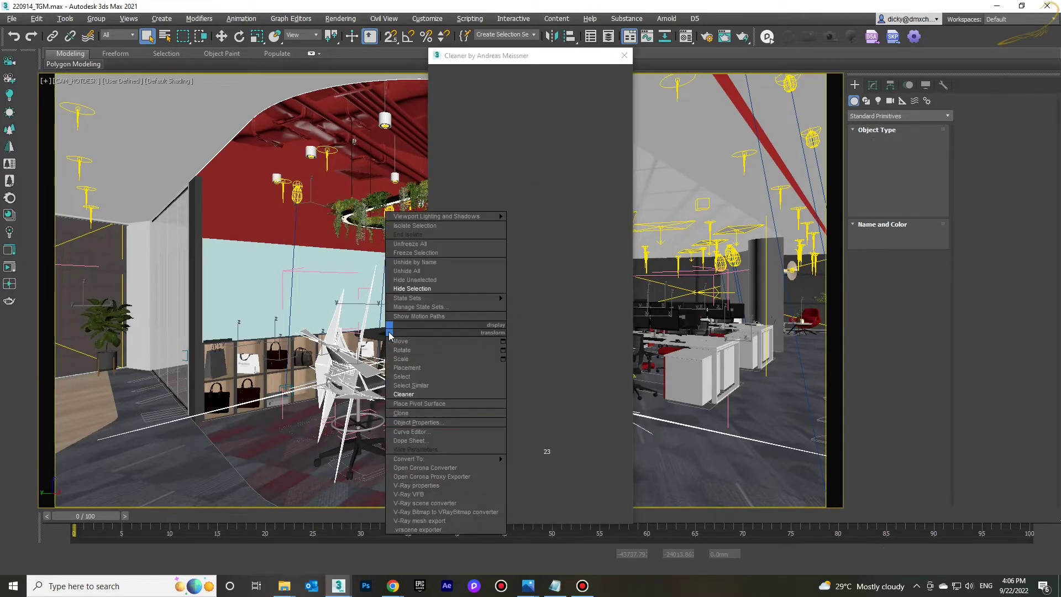
{"action": "key", "text": "Escape"}
{"action": "key", "text": "c"}
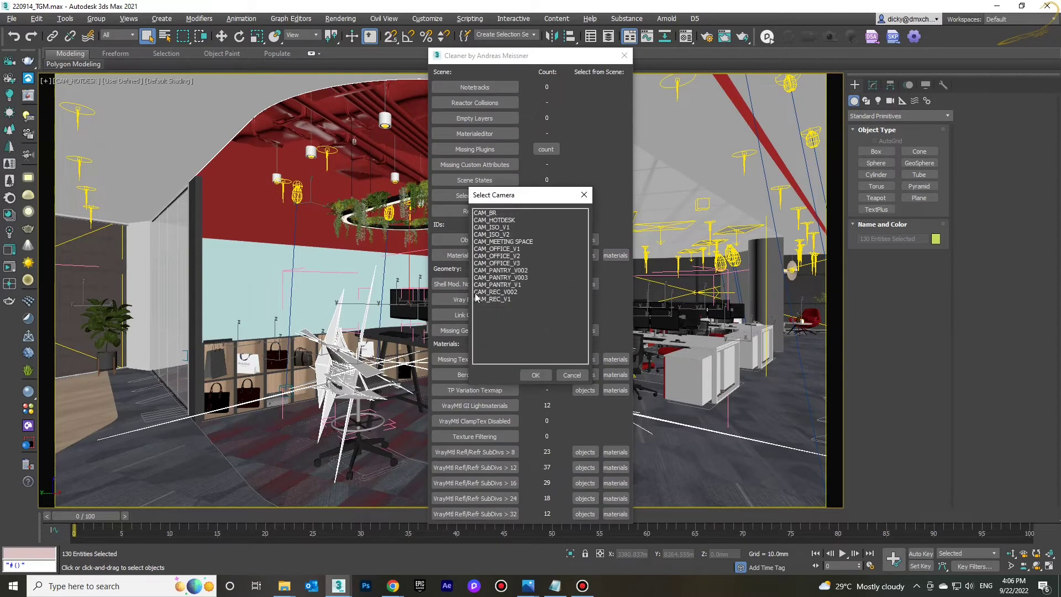
{"action": "left_click", "coordinate": [511, 278]}
{"action": "double_click", "coordinate": [512, 277]}
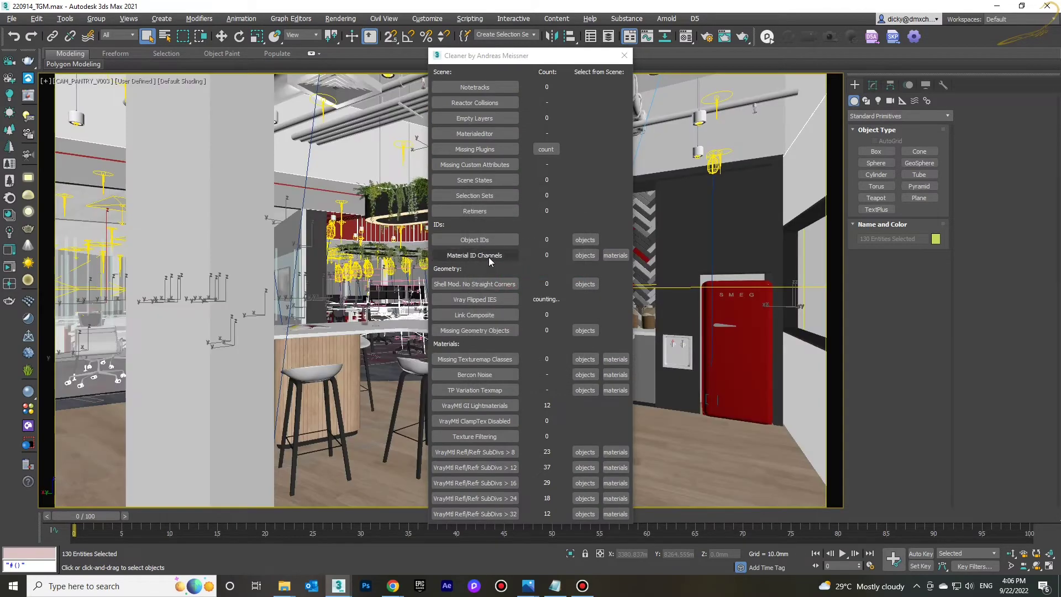
{"action": "double_click", "coordinate": [497, 213]}
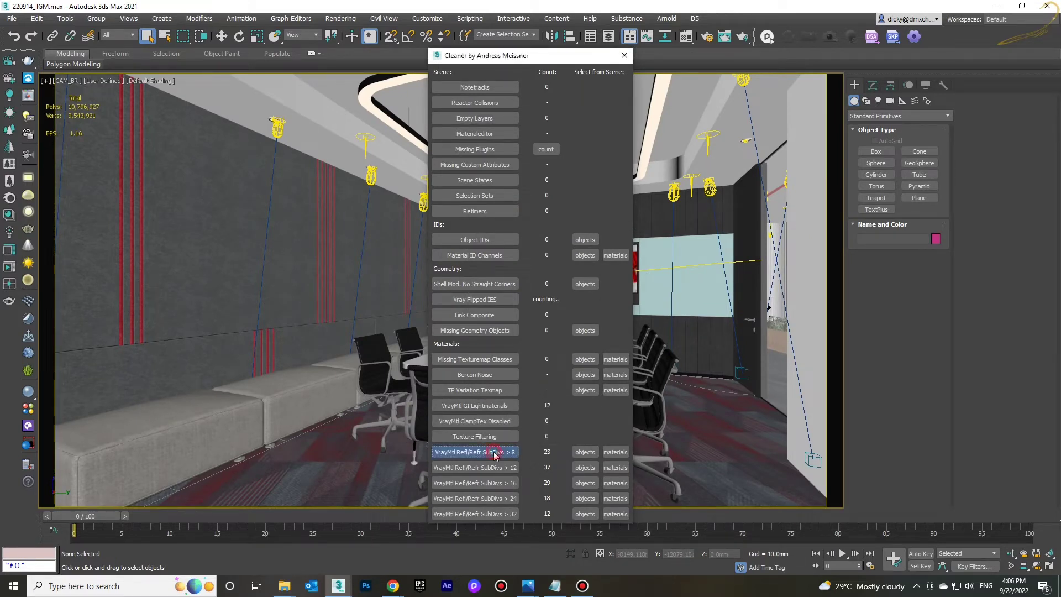
Step: Run the VrayMtl Refl/Refr SubDivs > 12, > 16, > 24 and > 32 cleanups on the scene's materials
{"action": "left_click", "coordinate": [513, 470]}
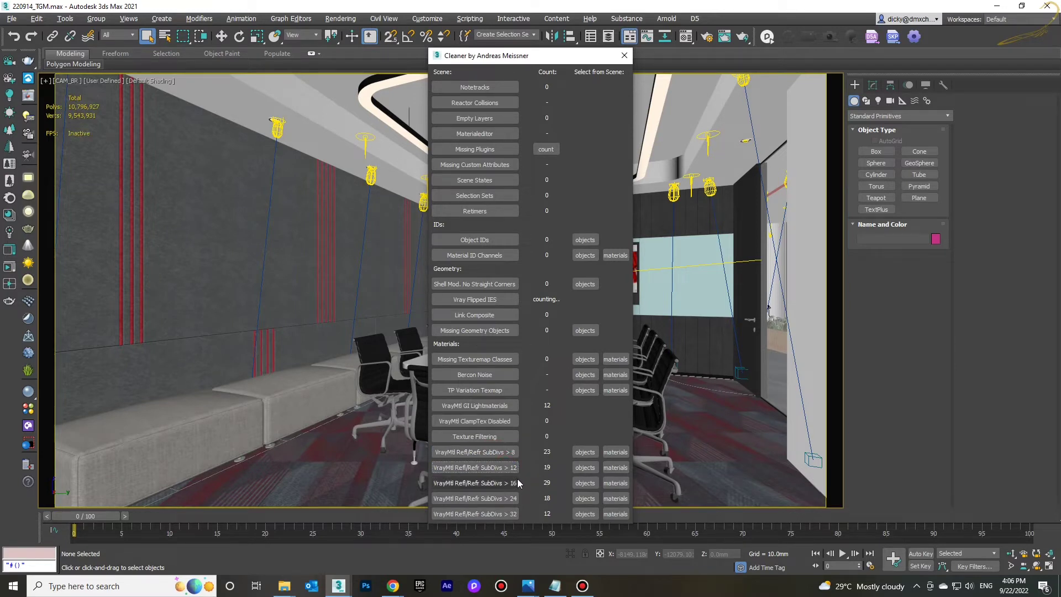
{"action": "left_click", "coordinate": [512, 483]}
{"action": "left_click", "coordinate": [506, 500]}
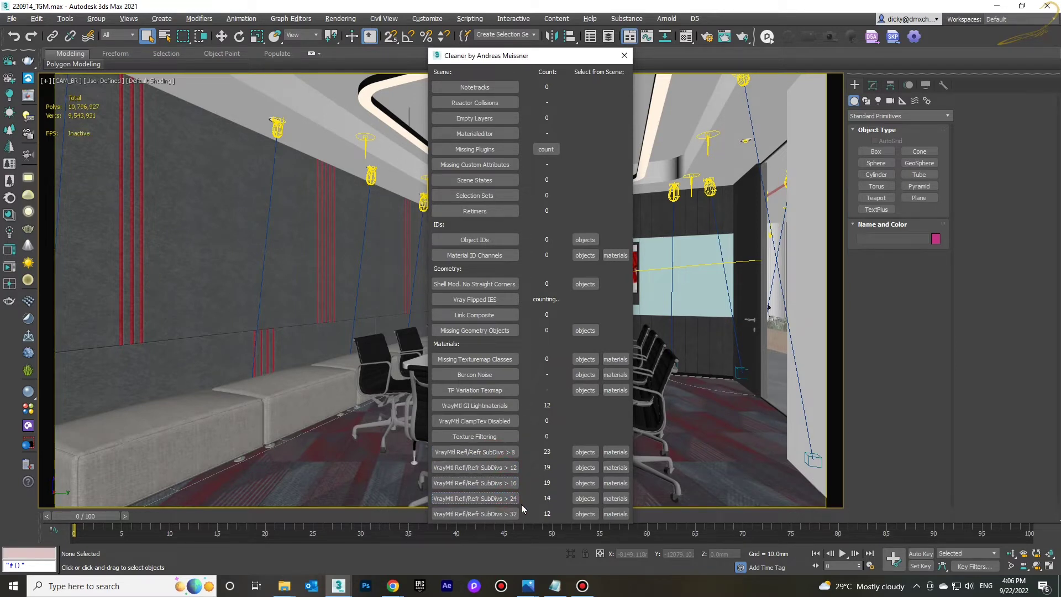
{"action": "left_click", "coordinate": [511, 514]}
{"action": "mouse_move", "coordinate": [555, 5]}
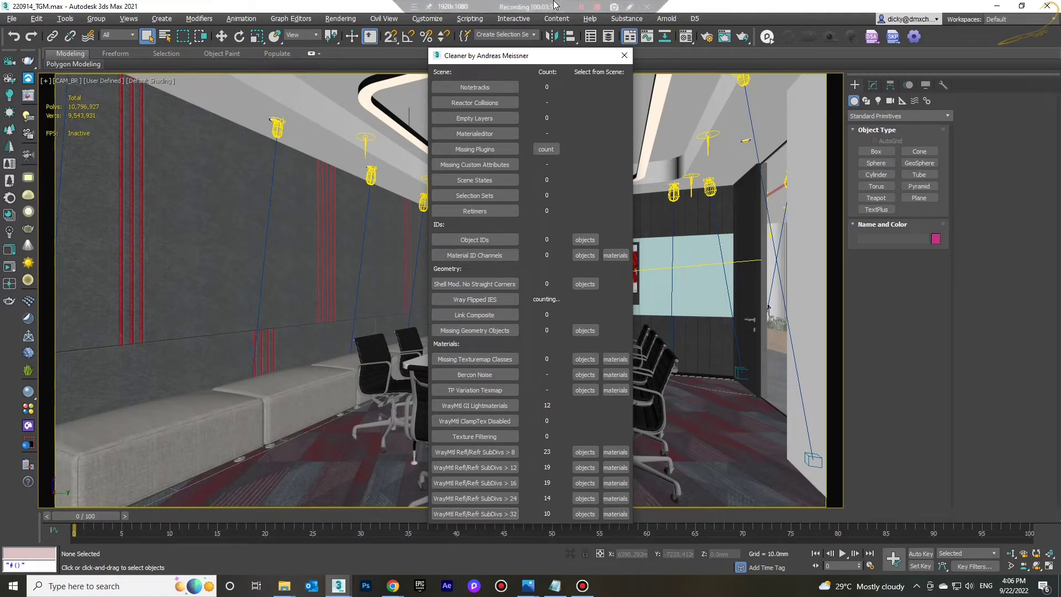
{"action": "left_click", "coordinate": [629, 9]}
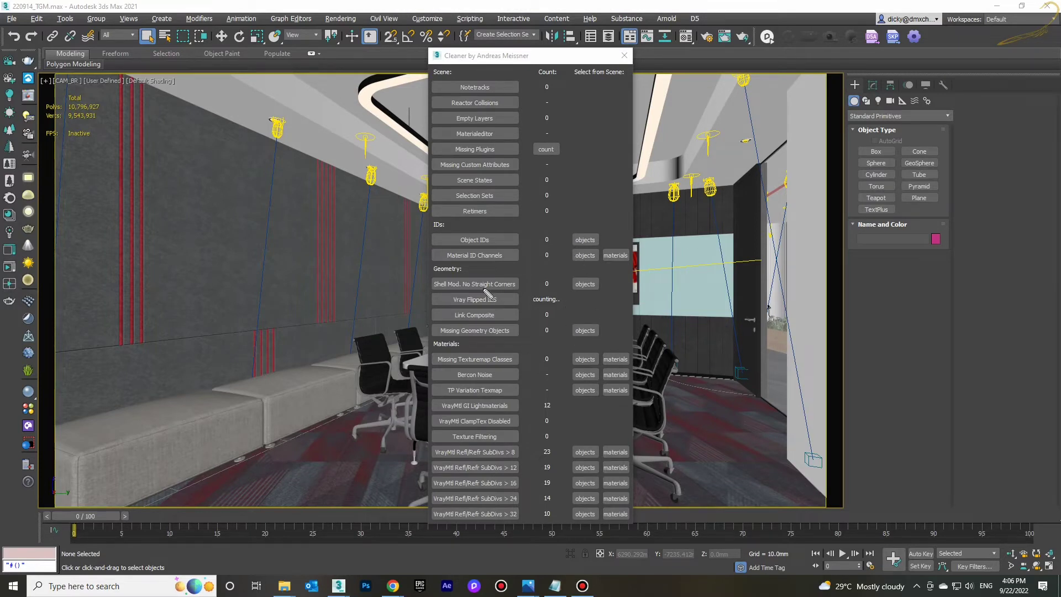
{"action": "mouse_move", "coordinate": [445, 279]}
{"action": "left_mouse_down"}
{"action": "mouse_move", "coordinate": [512, 279]}
{"action": "mouse_move", "coordinate": [465, 293]}
{"action": "left_mouse_up"}
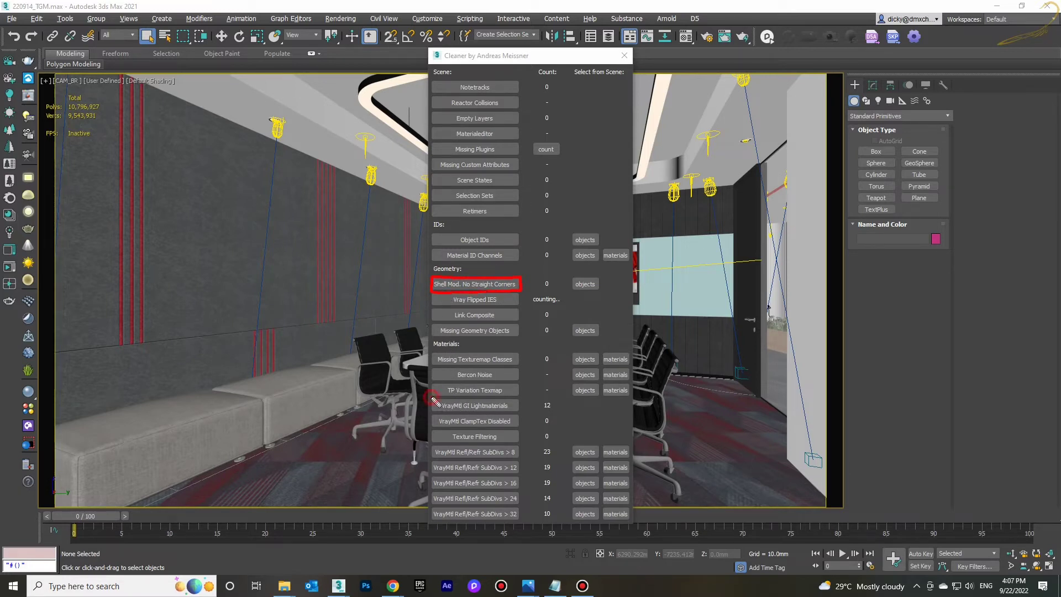
{"action": "mouse_move", "coordinate": [434, 399]}
{"action": "left_mouse_down"}
{"action": "mouse_move", "coordinate": [521, 400]}
{"action": "mouse_move", "coordinate": [522, 415]}
{"action": "mouse_move", "coordinate": [454, 418]}
{"action": "mouse_move", "coordinate": [432, 399]}
{"action": "left_mouse_up"}
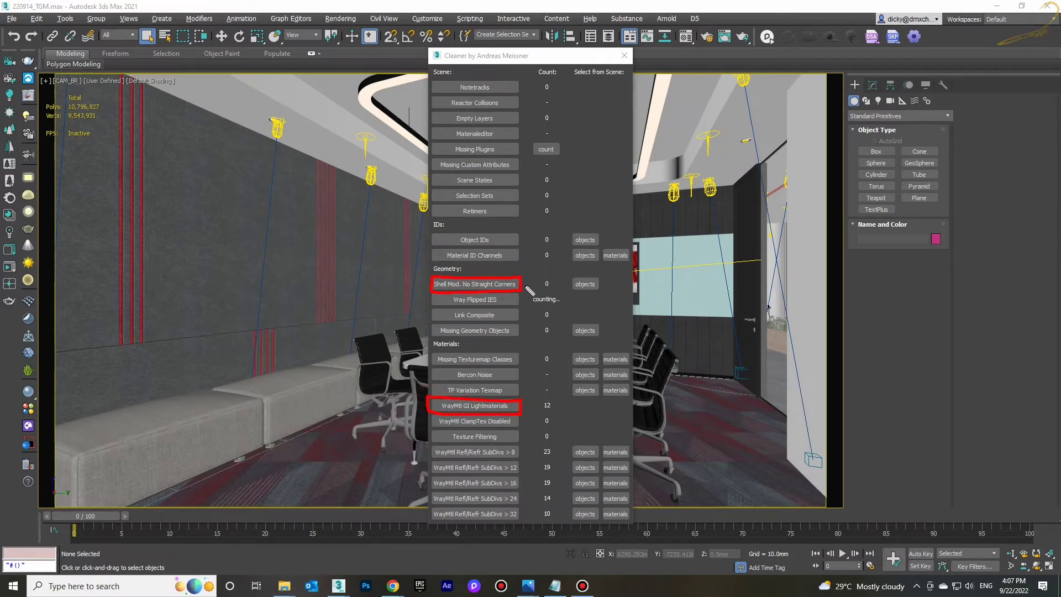
{"action": "left_click_drag", "start_coordinate": [527, 276], "coordinate": [539, 283]}
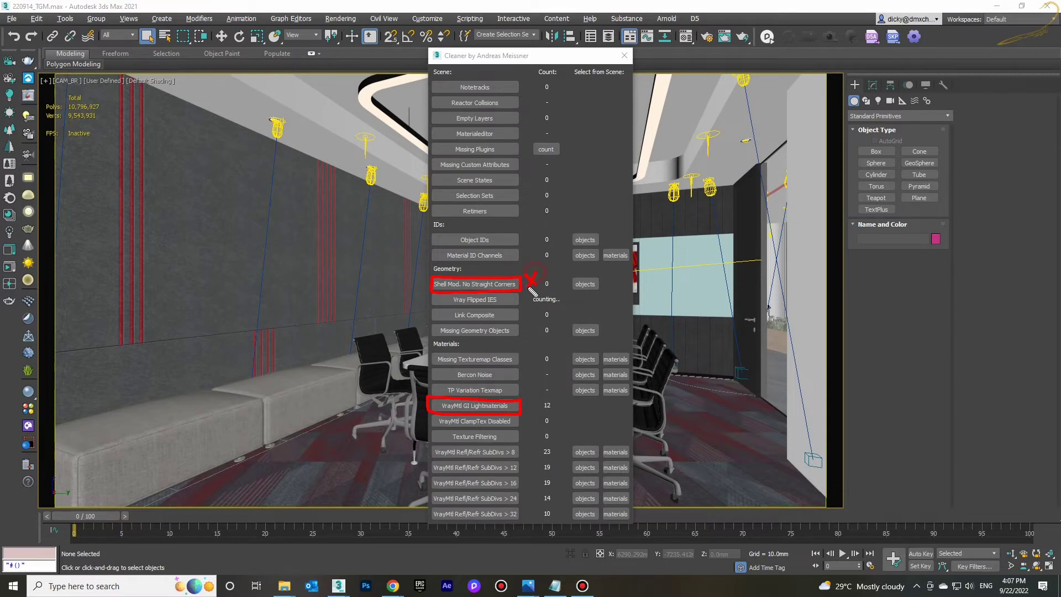
{"action": "left_click_drag", "start_coordinate": [539, 415], "coordinate": [537, 403]}
{"action": "left_click_drag", "start_coordinate": [560, 332], "coordinate": [563, 304]}
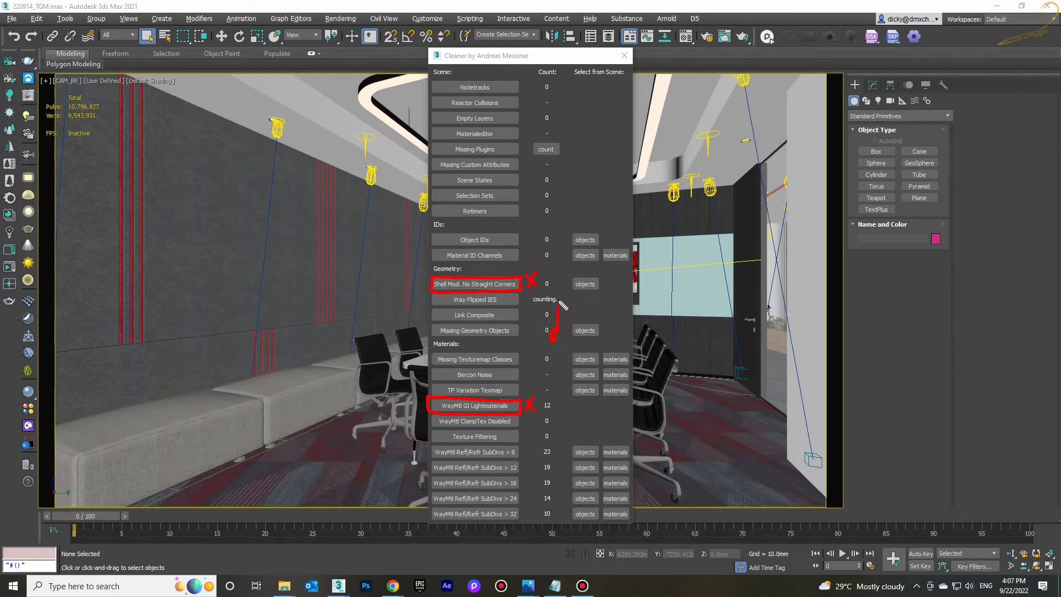
{"action": "mouse_move", "coordinate": [568, 345]}
{"action": "left_mouse_down"}
{"action": "mouse_move", "coordinate": [569, 331]}
{"action": "mouse_move", "coordinate": [582, 330]}
{"action": "mouse_move", "coordinate": [590, 344]}
{"action": "left_mouse_up"}
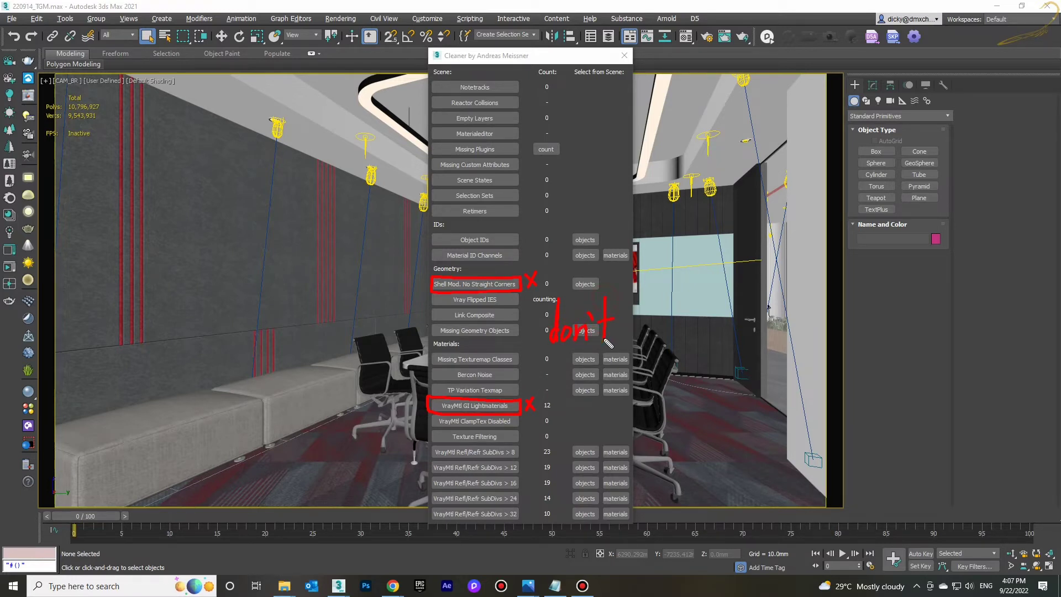
{"action": "mouse_move", "coordinate": [644, 320]}
{"action": "left_mouse_down"}
{"action": "mouse_move", "coordinate": [635, 337]}
{"action": "mouse_move", "coordinate": [652, 343]}
{"action": "left_mouse_up"}
{"action": "mouse_move", "coordinate": [653, 282]}
{"action": "left_mouse_down"}
{"action": "mouse_move", "coordinate": [658, 335]}
{"action": "mouse_move", "coordinate": [673, 332]}
{"action": "left_mouse_up"}
{"action": "mouse_move", "coordinate": [687, 283]}
{"action": "left_mouse_down"}
{"action": "mouse_move", "coordinate": [689, 331]}
{"action": "mouse_move", "coordinate": [692, 323]}
{"action": "left_mouse_up"}
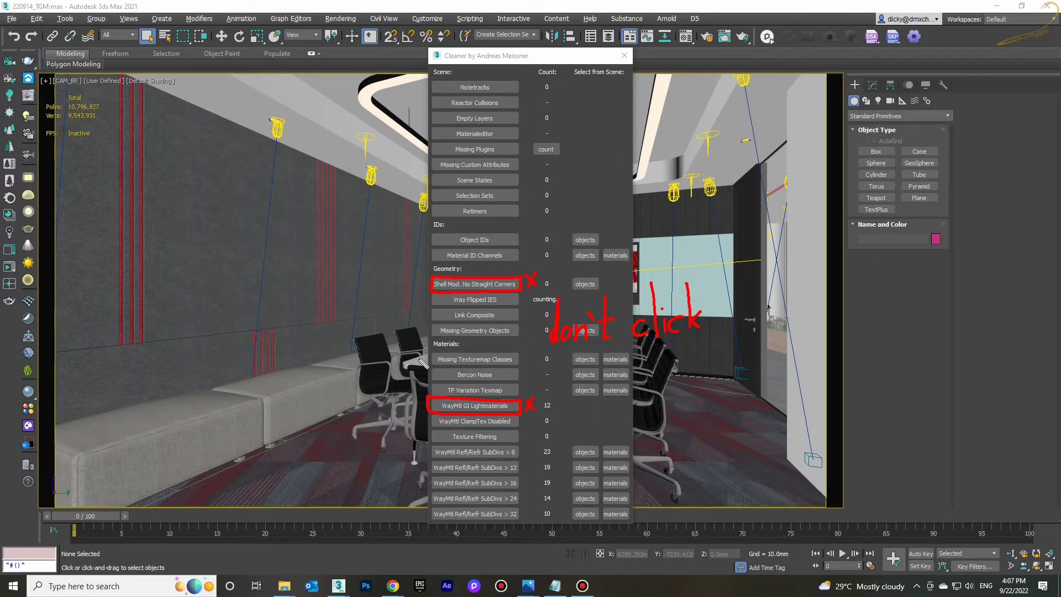
{"action": "left_click", "coordinate": [616, 7]}
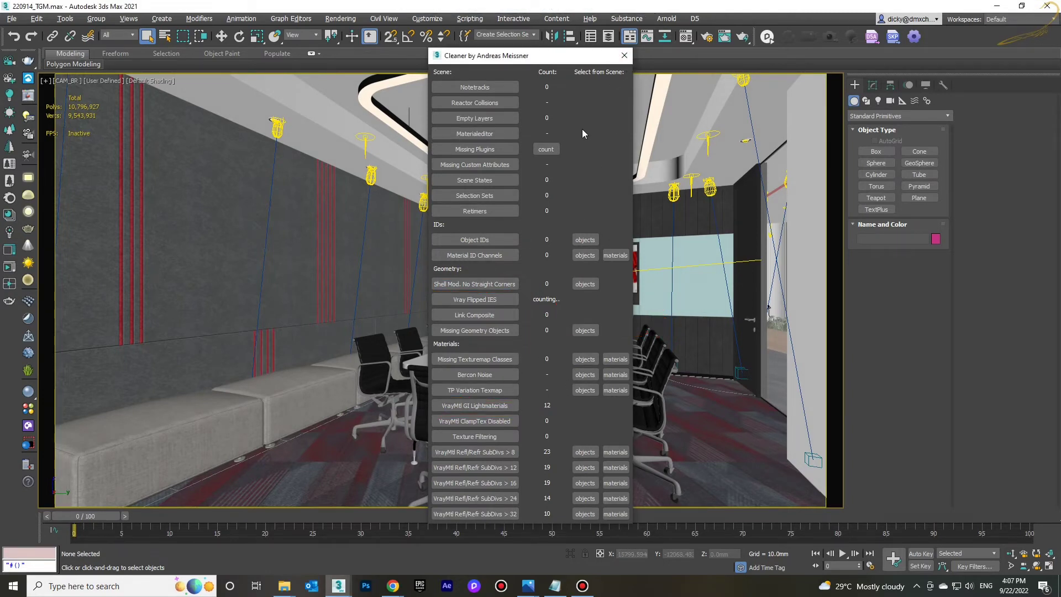
Step: Close the Cleaner window and look at the scene through the CAM_REC_V1 and CAM_MEETING SPACE cameras
{"action": "left_click", "coordinate": [623, 56]}
{"action": "right_click", "coordinate": [554, 232]}
{"action": "left_click", "coordinate": [512, 257]}
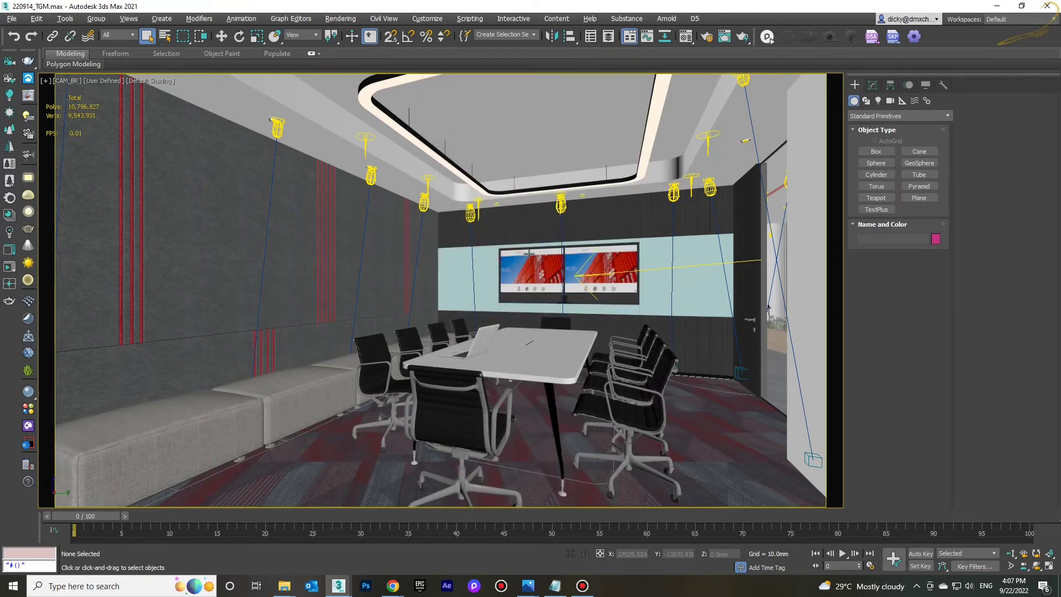
{"action": "key", "text": "c"}
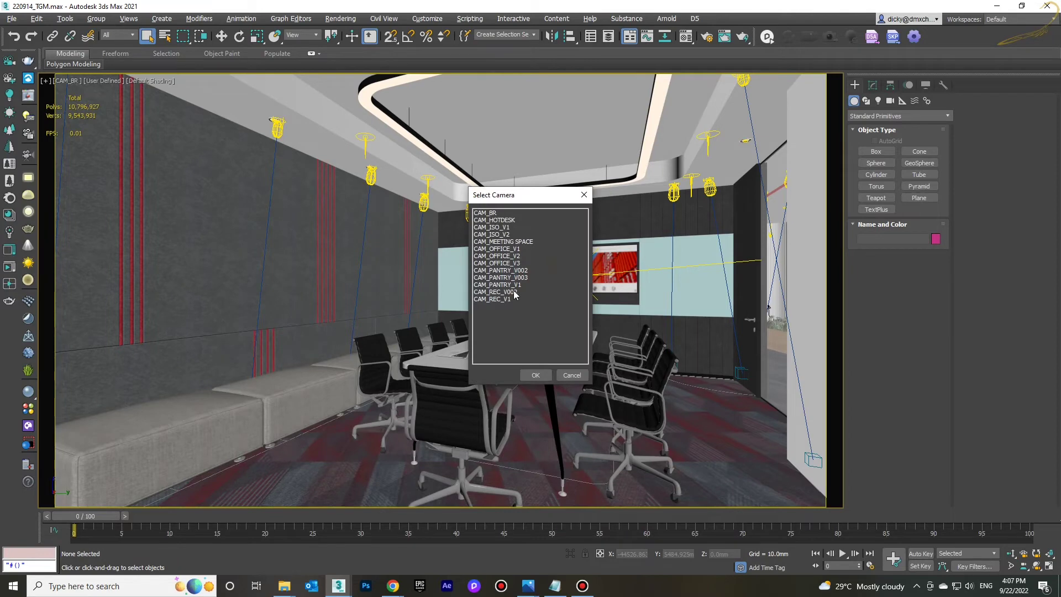
{"action": "double_click", "coordinate": [500, 299]}
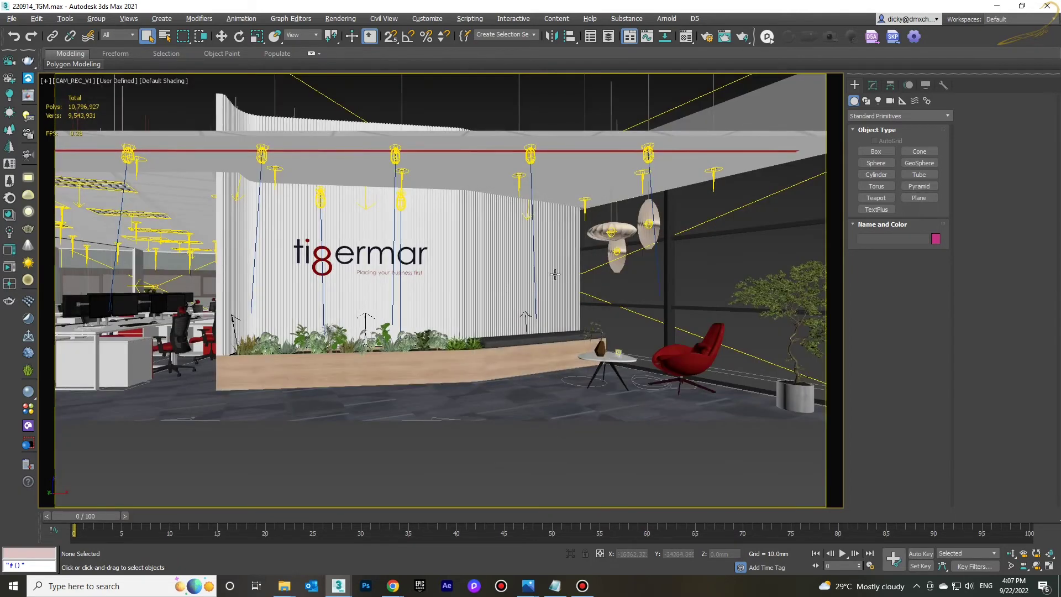
{"action": "key", "text": "c"}
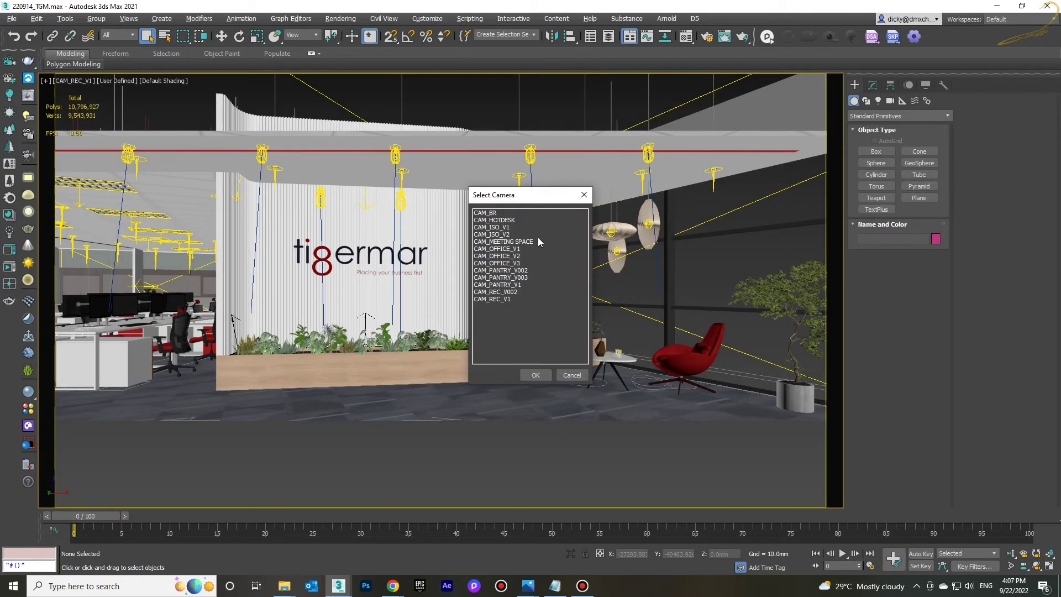
{"action": "left_click", "coordinate": [530, 227]}
{"action": "left_click", "coordinate": [529, 220]}
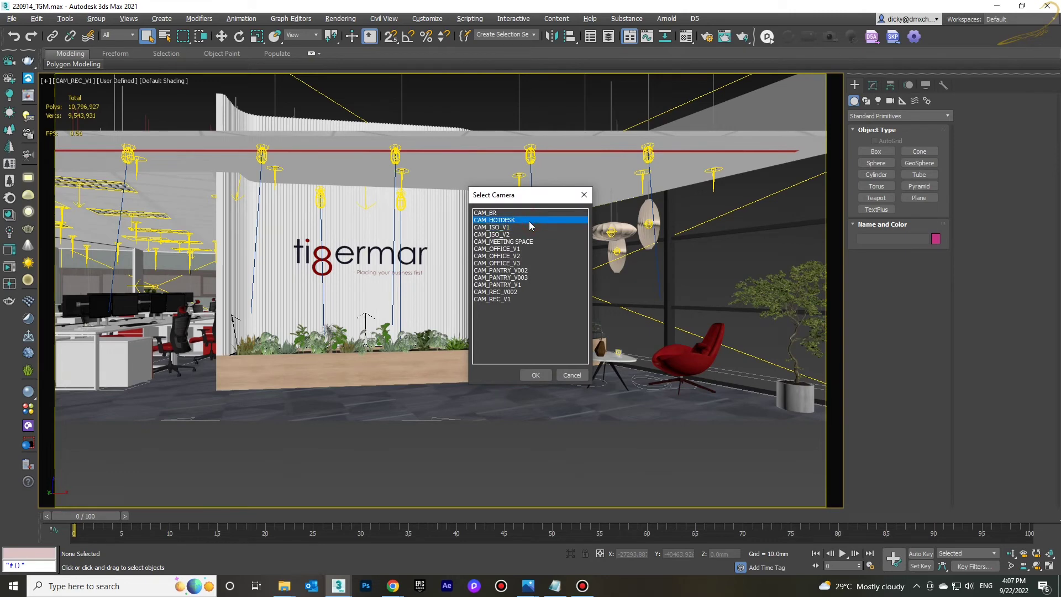
{"action": "left_click", "coordinate": [527, 226]}
{"action": "double_click", "coordinate": [523, 242]}
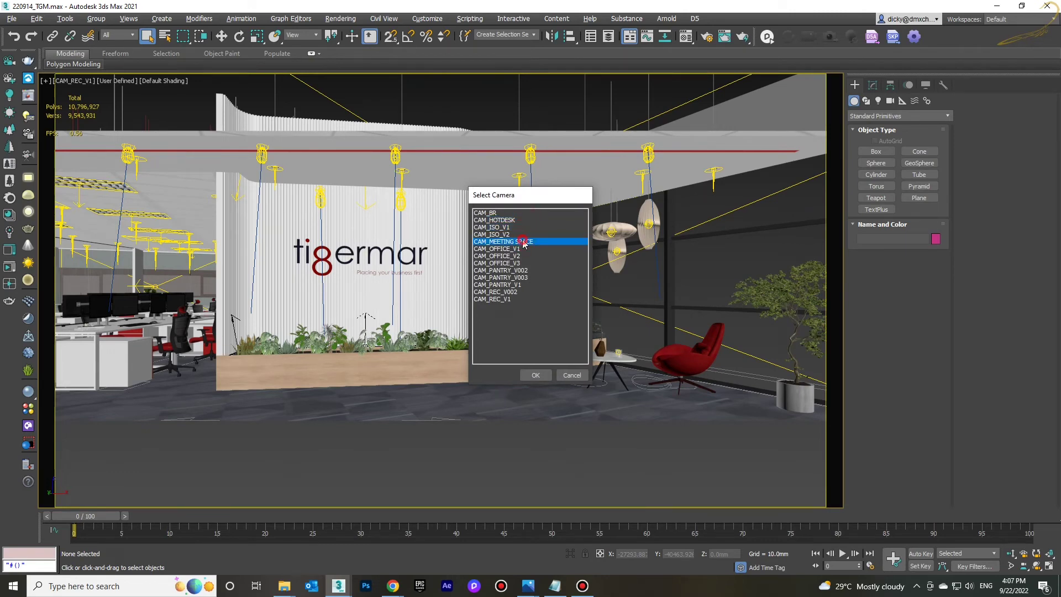
Step: Look at the scene through the CAM_OFFICE_V1, CAM_OFFICE_V2 and CAM_OFFICE_V3 cameras and switch the viewport to CAM_PANTRY_V1
{"action": "key", "text": "c"}
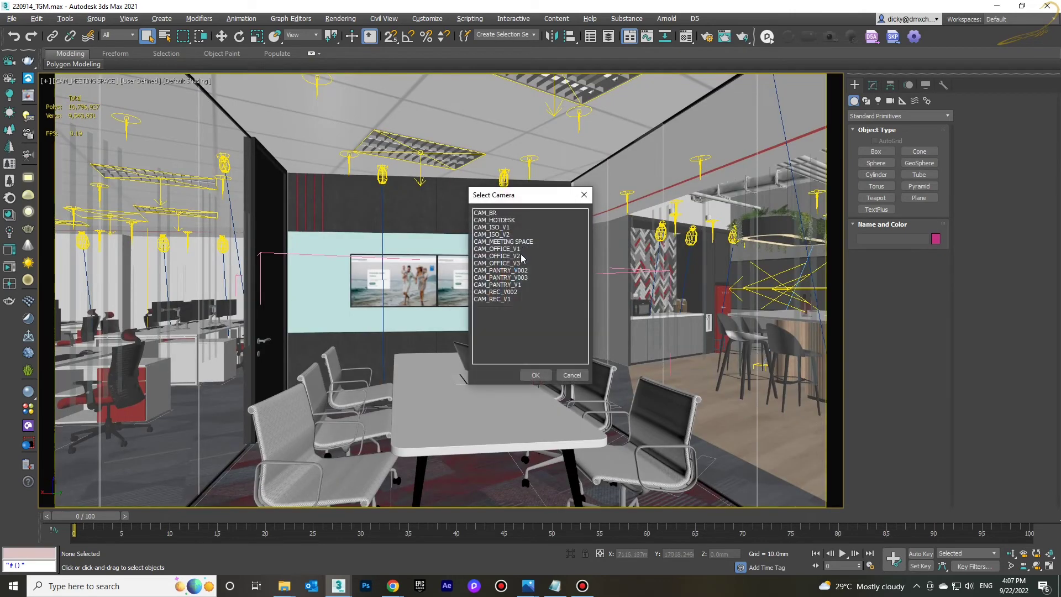
{"action": "left_click", "coordinate": [518, 278]}
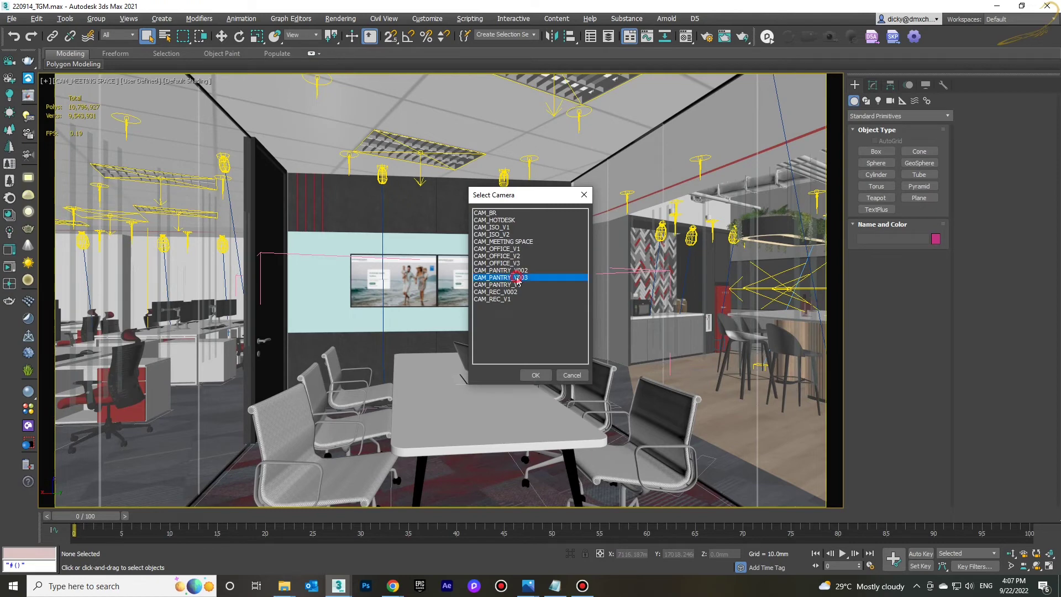
{"action": "double_click", "coordinate": [519, 250]}
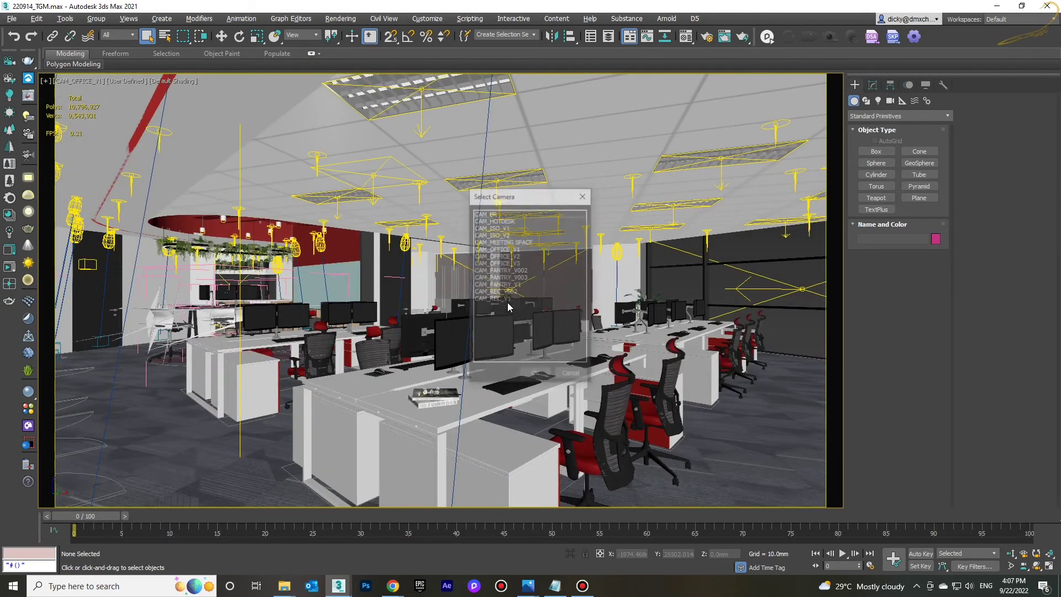
{"action": "double_click", "coordinate": [519, 256]}
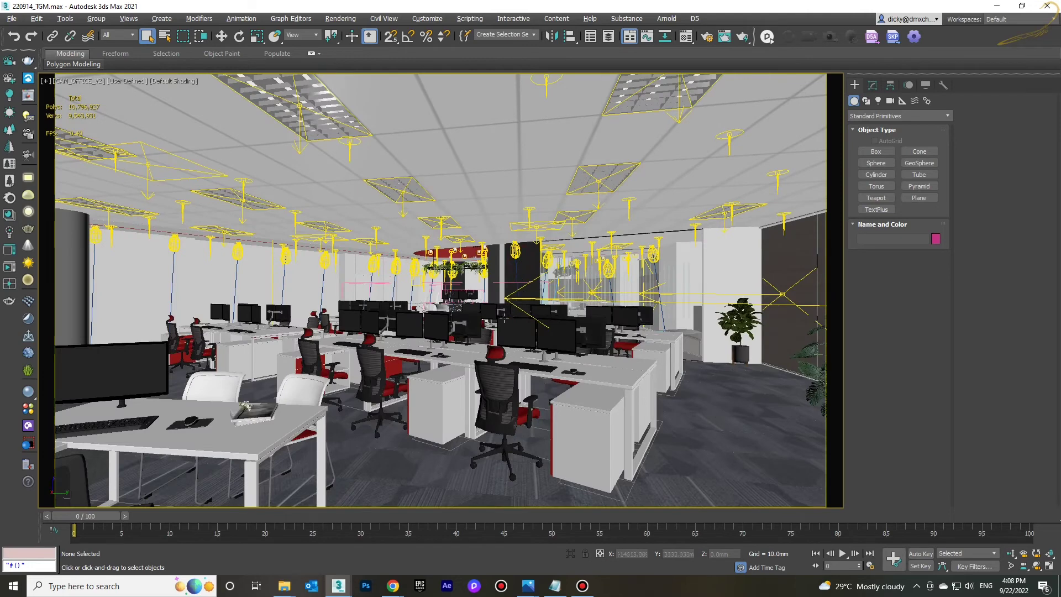
{"action": "key", "text": "c"}
{"action": "left_click", "coordinate": [518, 270]}
{"action": "double_click", "coordinate": [518, 269]}
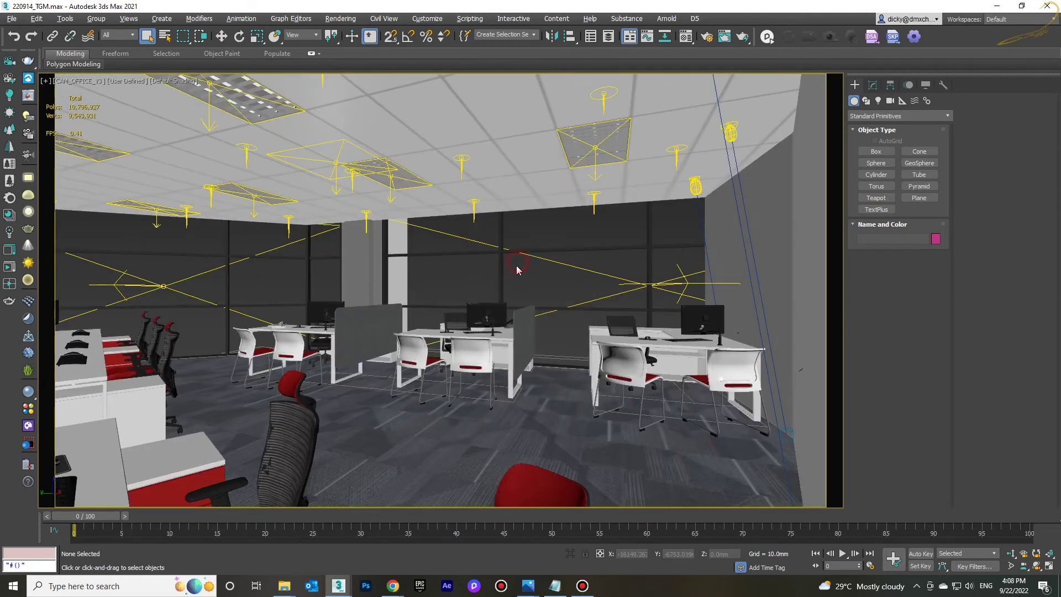
{"action": "key", "text": "c"}
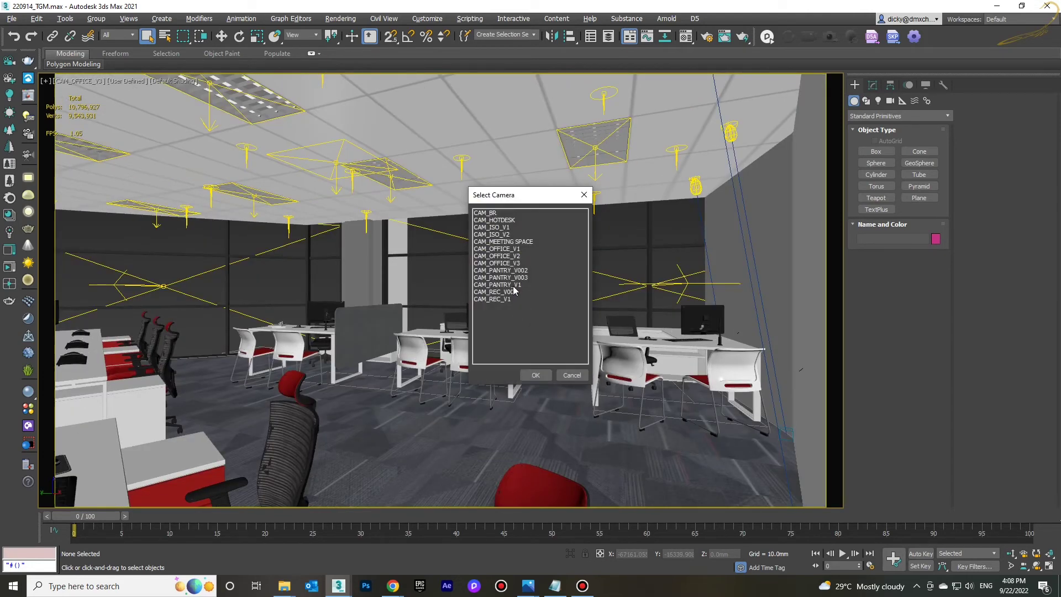
{"action": "double_click", "coordinate": [513, 286]}
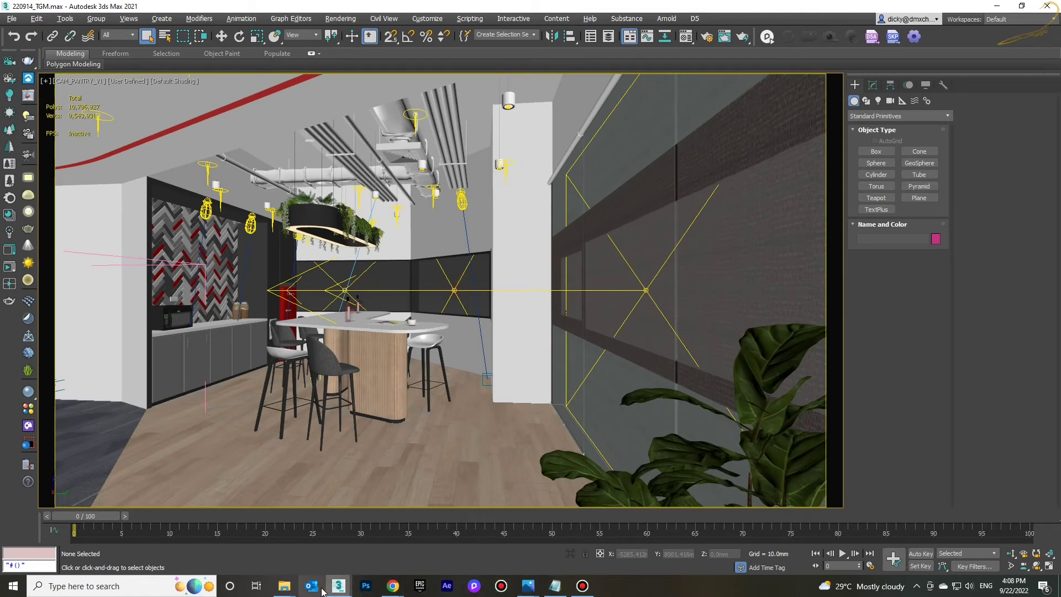
Step: Check the cleaner8 script file in the SCRIPT folder in File Explorer and return to 3ds Max
{"action": "mouse_move", "coordinate": [297, 590]}
{"action": "left_click", "coordinate": [349, 531]}
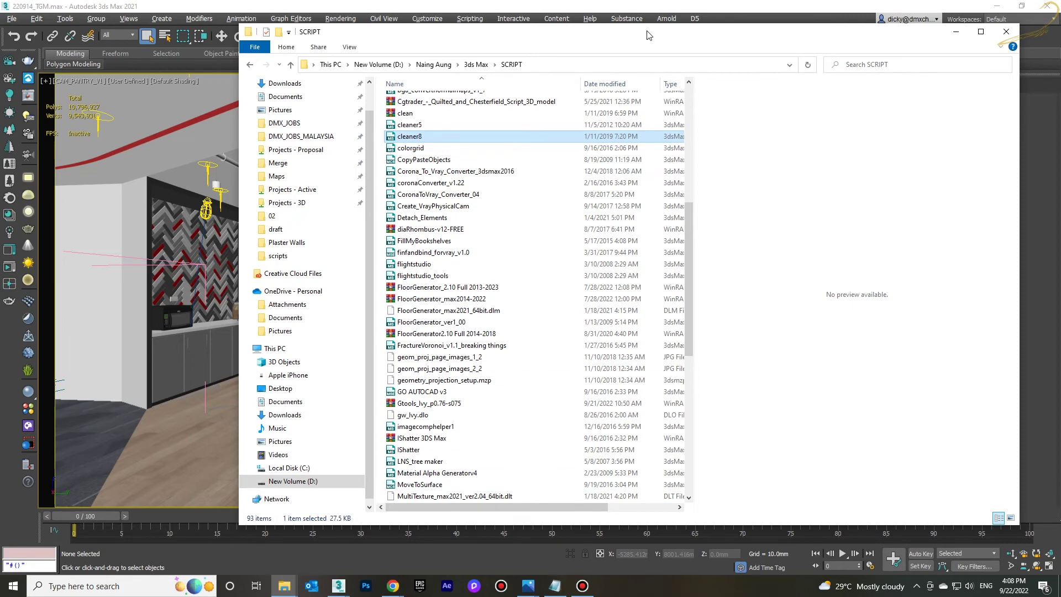
{"action": "left_click", "coordinate": [663, 4]}
Step: Reopen the Cleaner window from the viewport's quad menu and move it clear of the pantry counter
{"action": "right_click", "coordinate": [461, 224]}
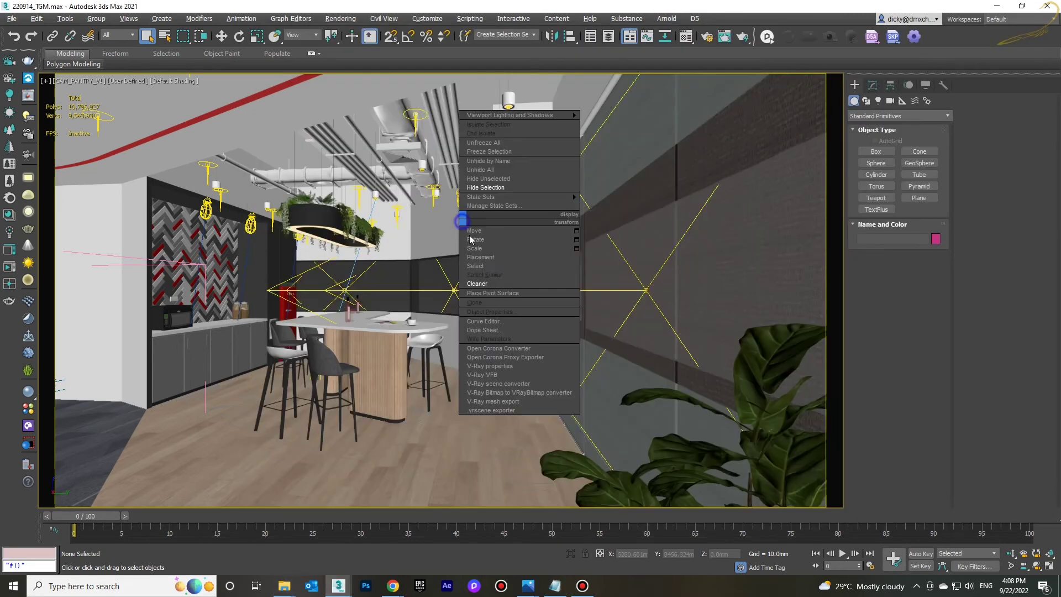
{"action": "left_click", "coordinate": [484, 285]}
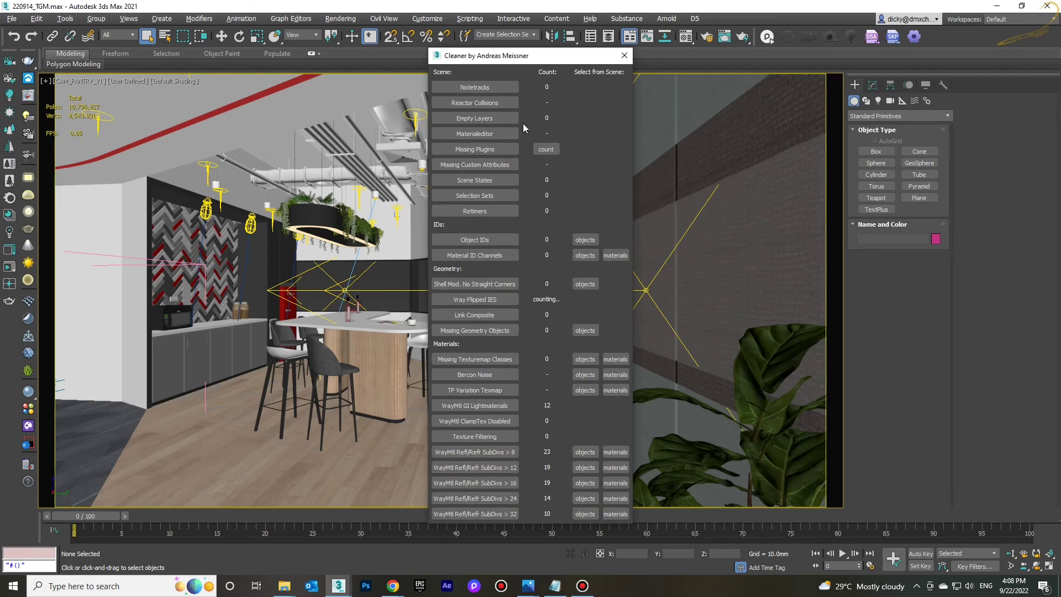
{"action": "left_click_drag", "start_coordinate": [507, 57], "coordinate": [568, 57]}
Step: Run the removeMissingPlugins01 script from the scripts folder on the scene and dismiss its dialog
{"action": "left_click", "coordinate": [430, 18]}
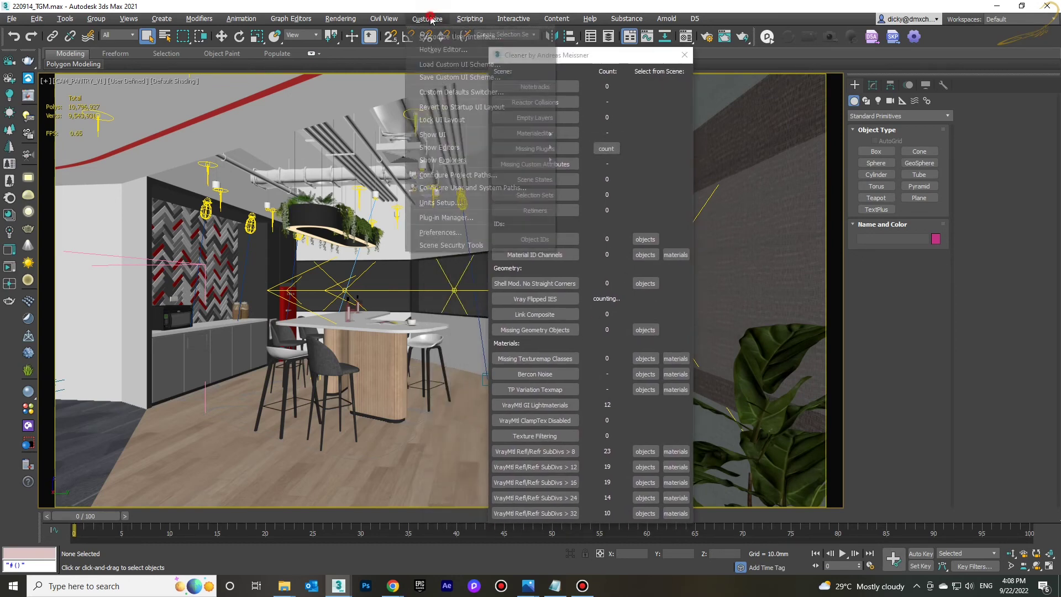
{"action": "mouse_move", "coordinate": [470, 18]}
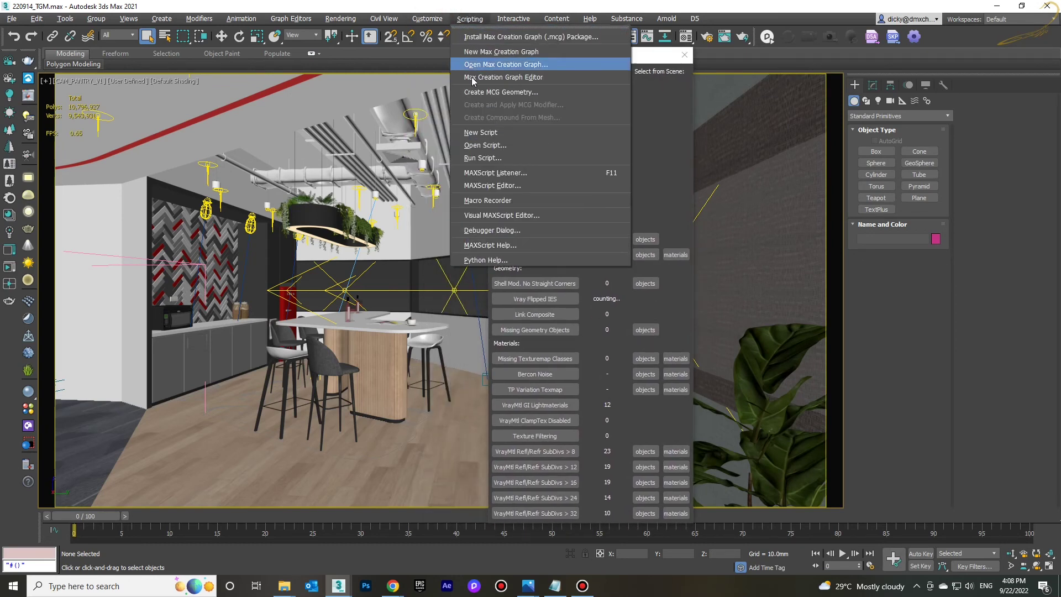
{"action": "left_click", "coordinate": [475, 158]}
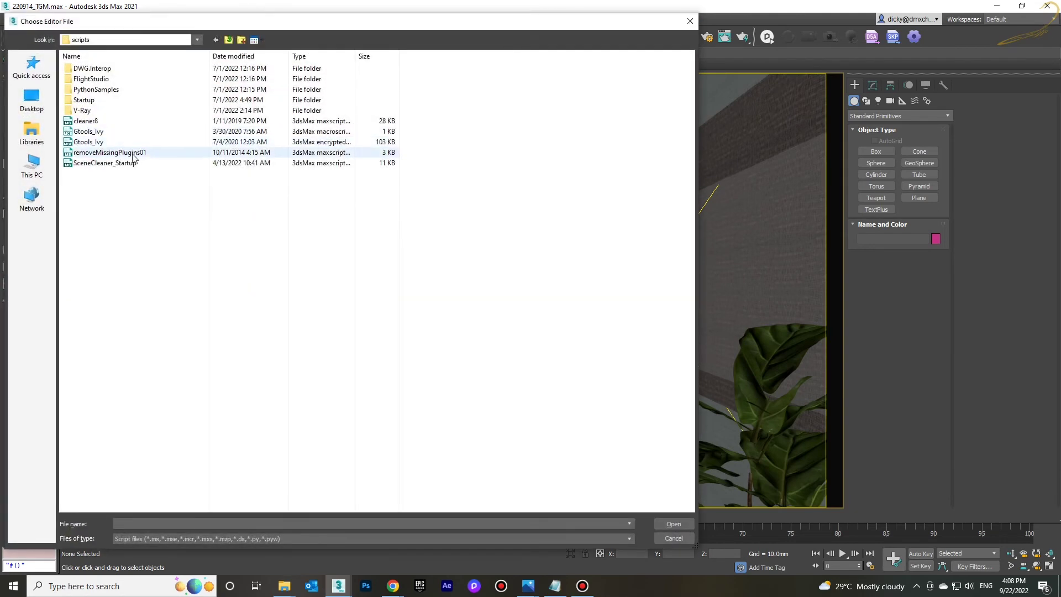
{"action": "double_click", "coordinate": [134, 153]}
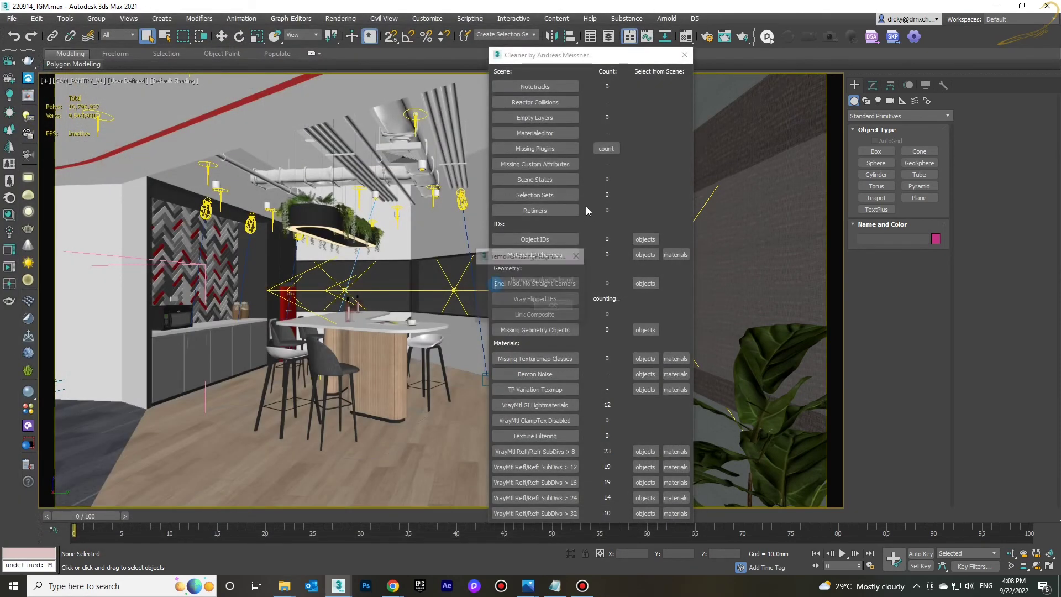
{"action": "left_click", "coordinate": [554, 305]}
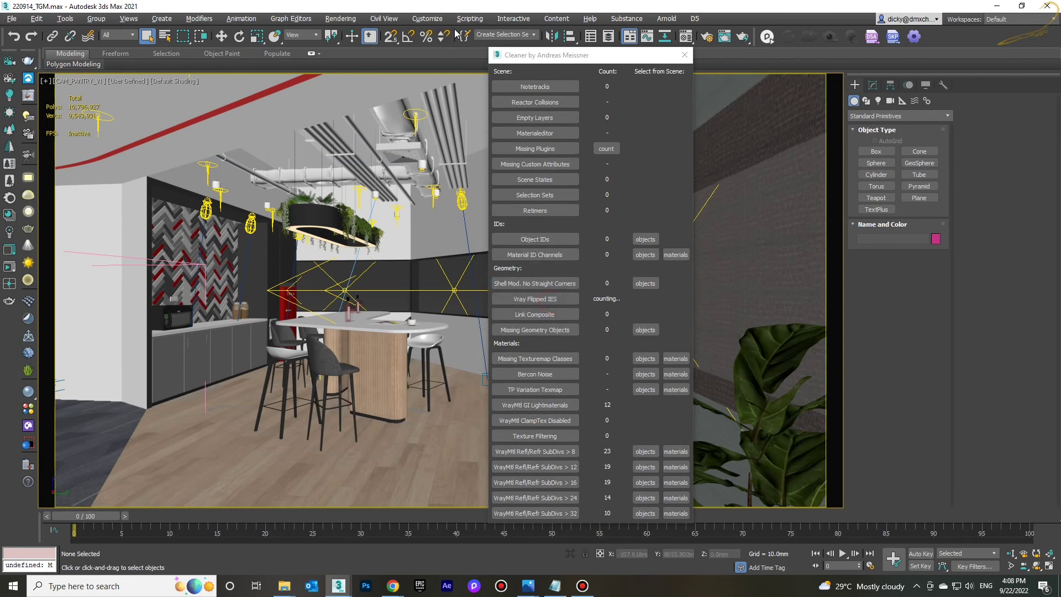
{"action": "left_click", "coordinate": [470, 18]}
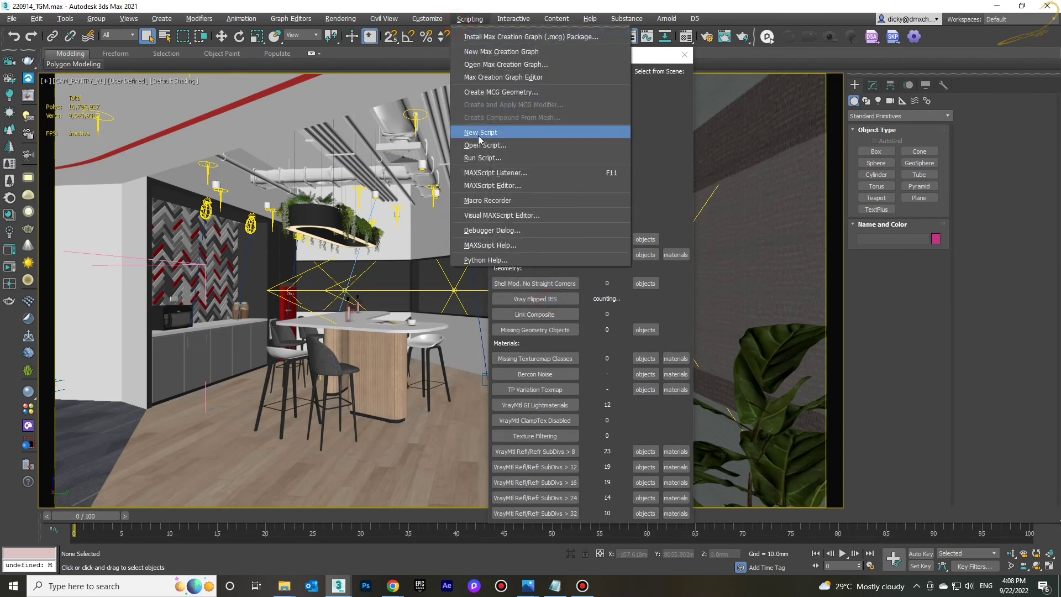
{"action": "left_click", "coordinate": [465, 25]}
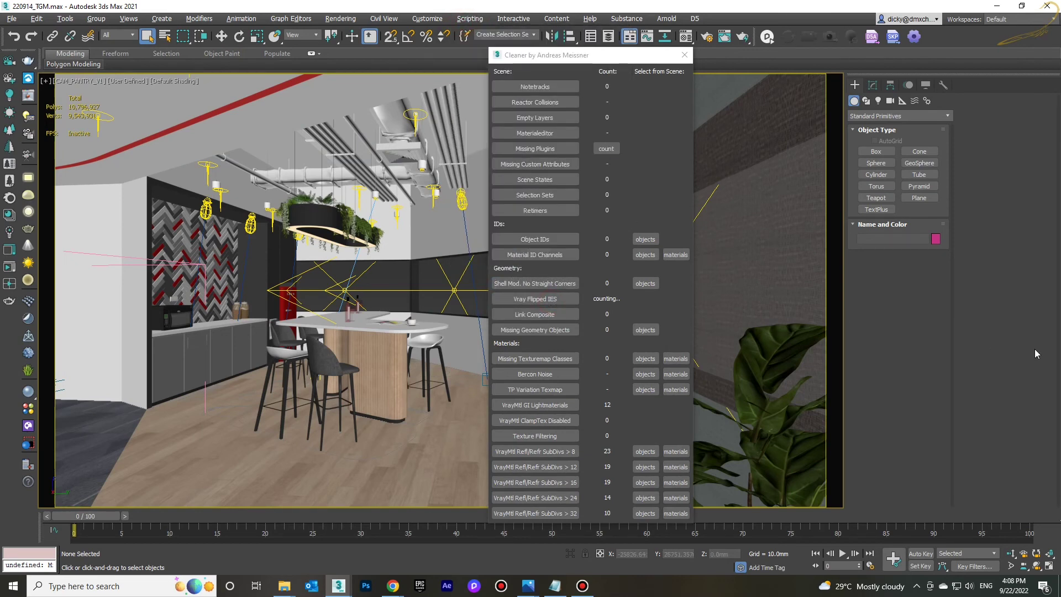